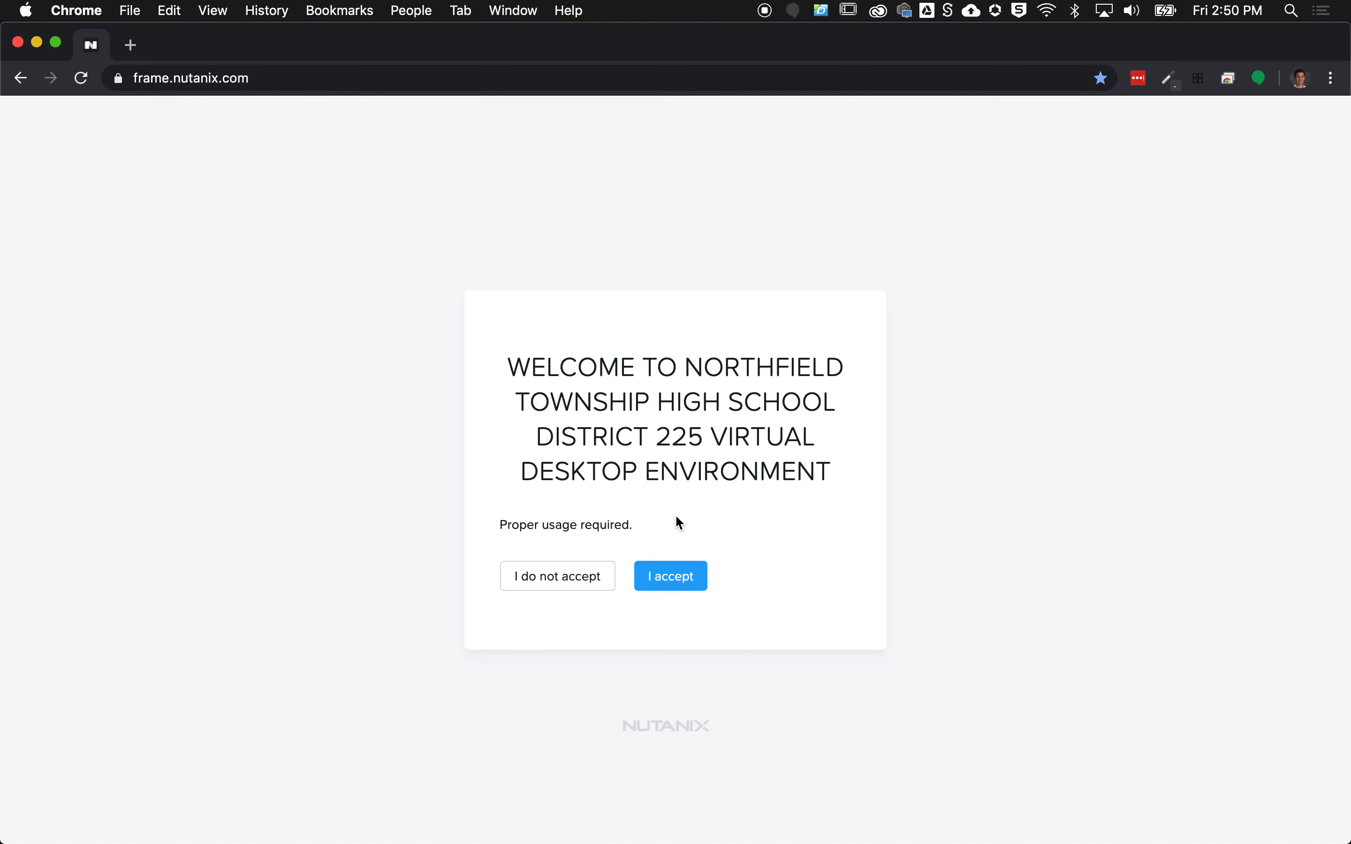
Step: Accept the School District 225 usage terms on the Nutanix Frame welcome page
click(682, 585)
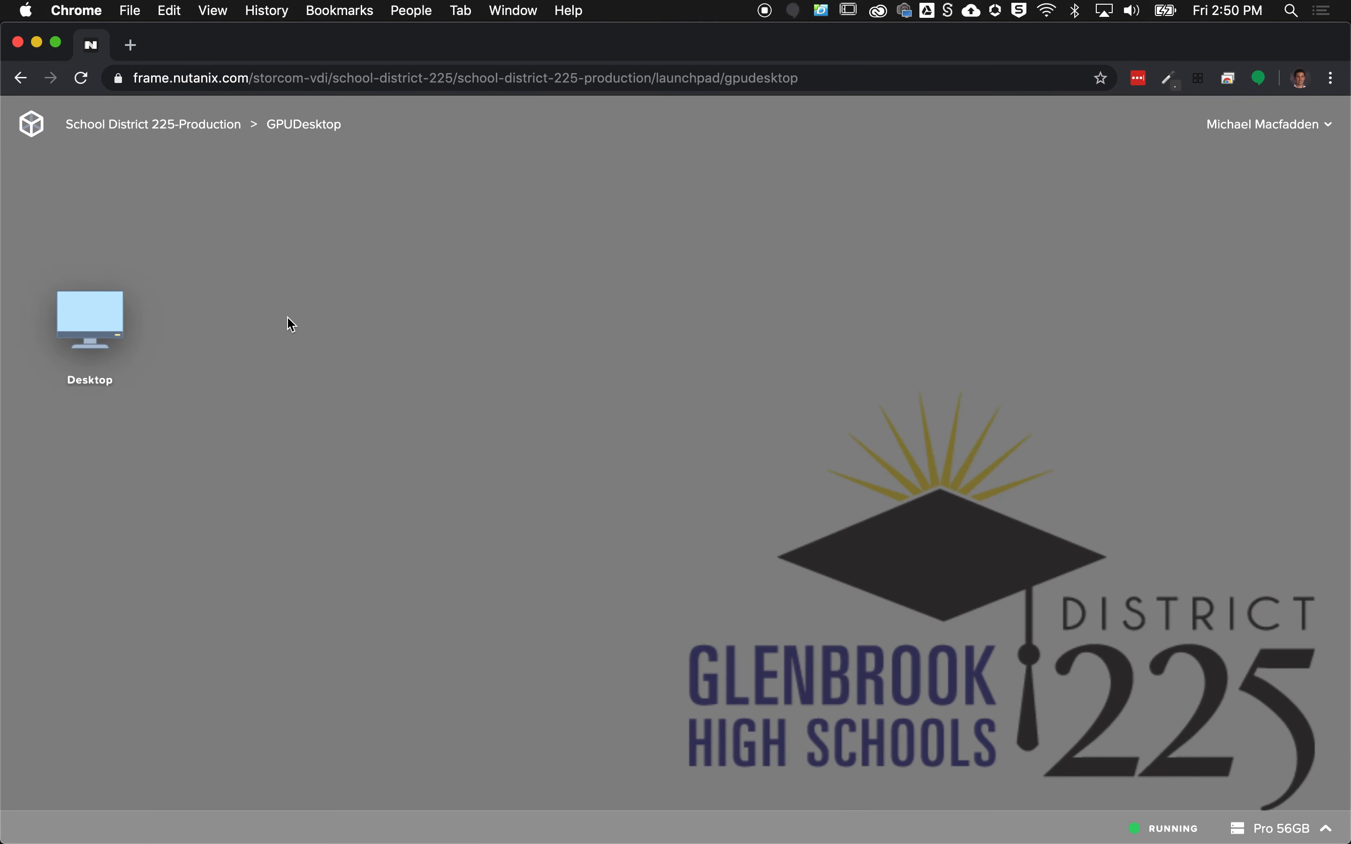
Step: Start the remote Desktop session and make it fill the whole screen
click(101, 323)
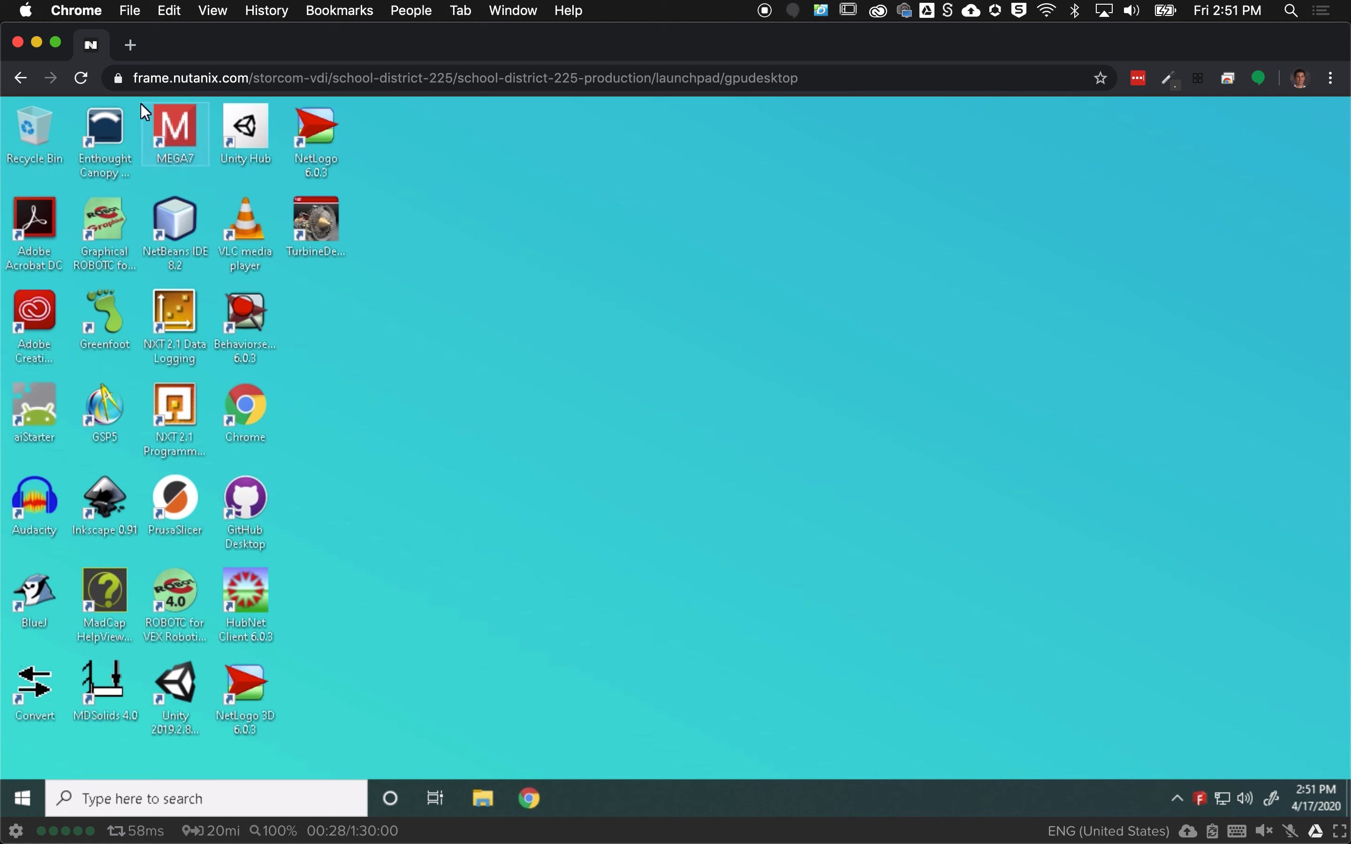
click(58, 49)
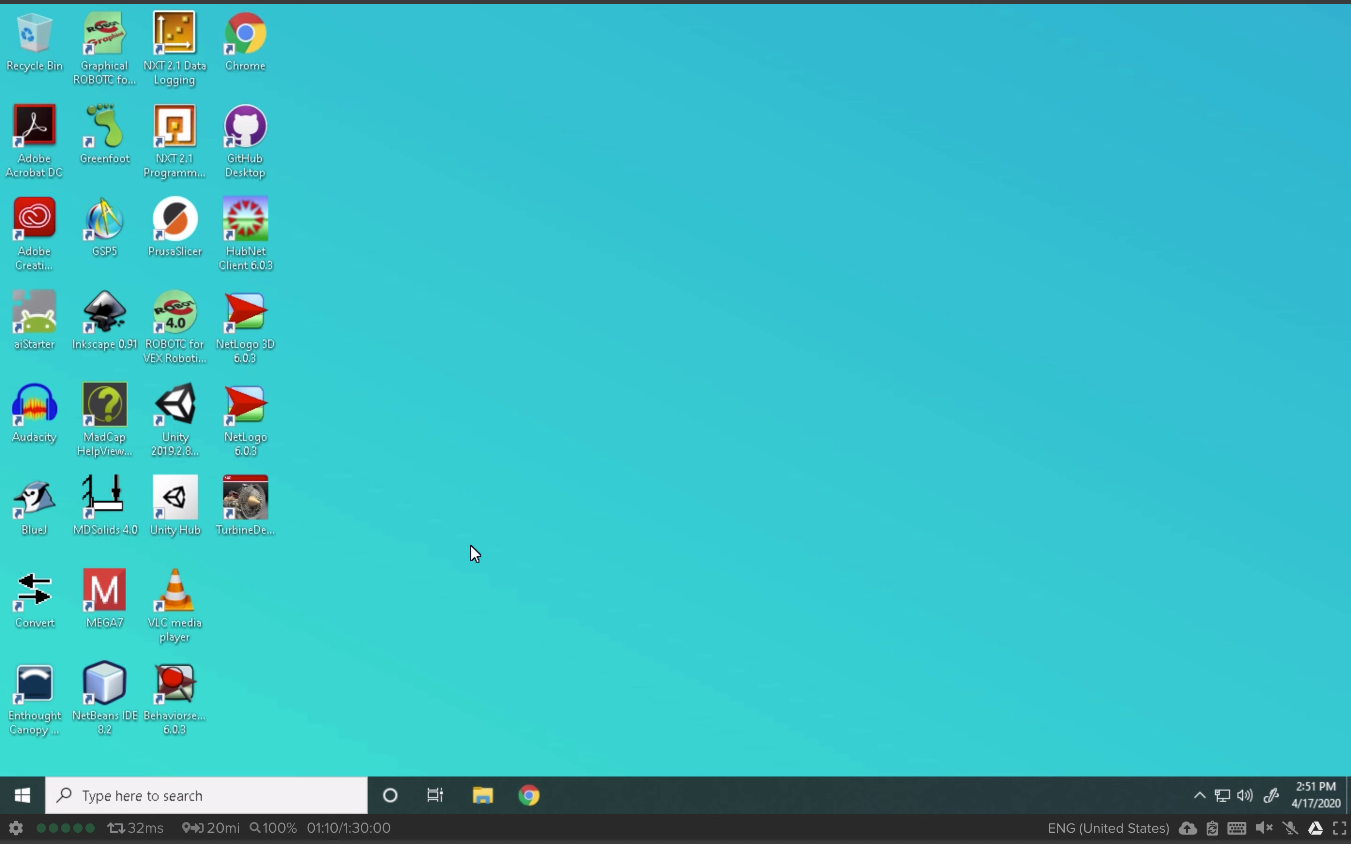
click(487, 796)
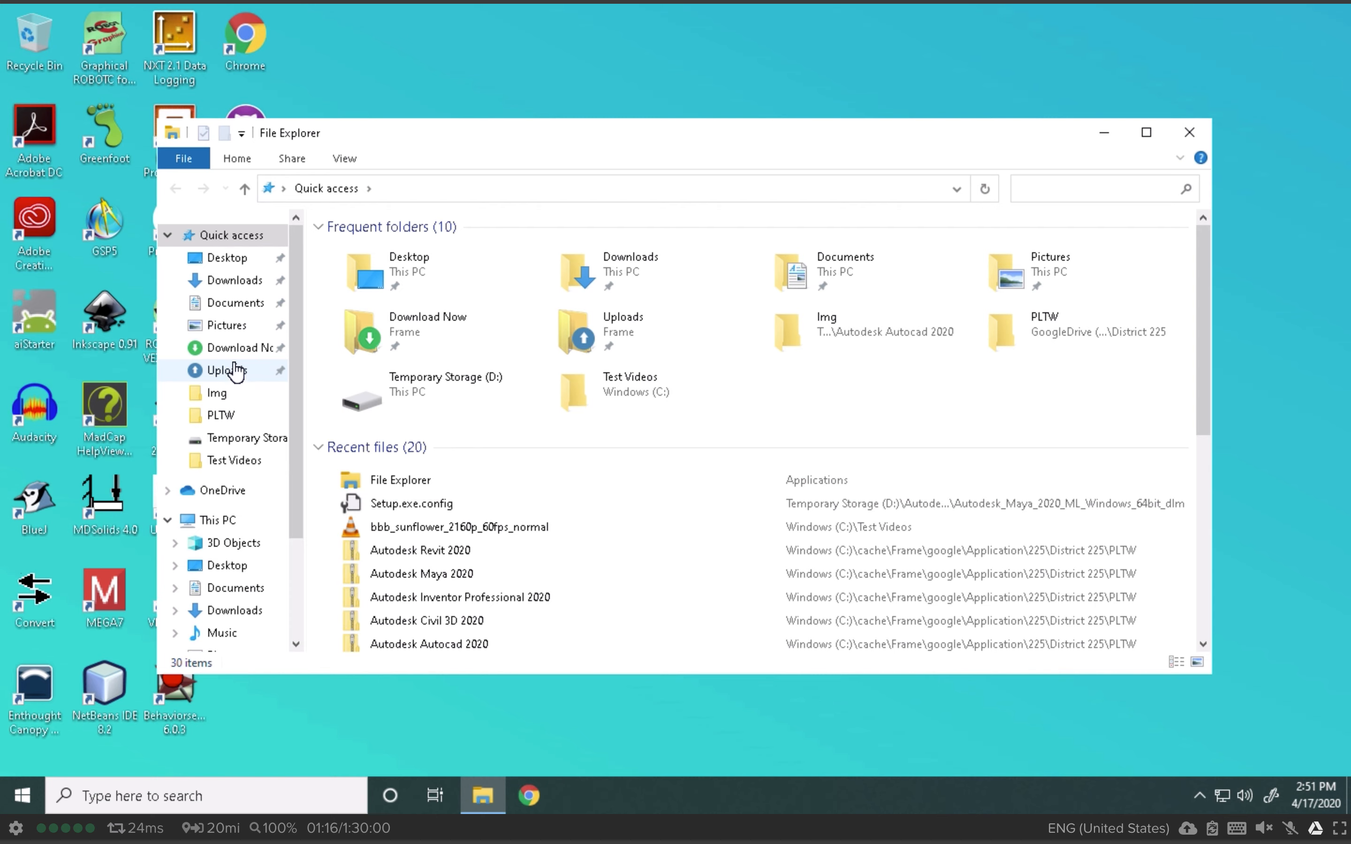
scroll(245, 536, down, 1)
scroll(246, 530, down, 3)
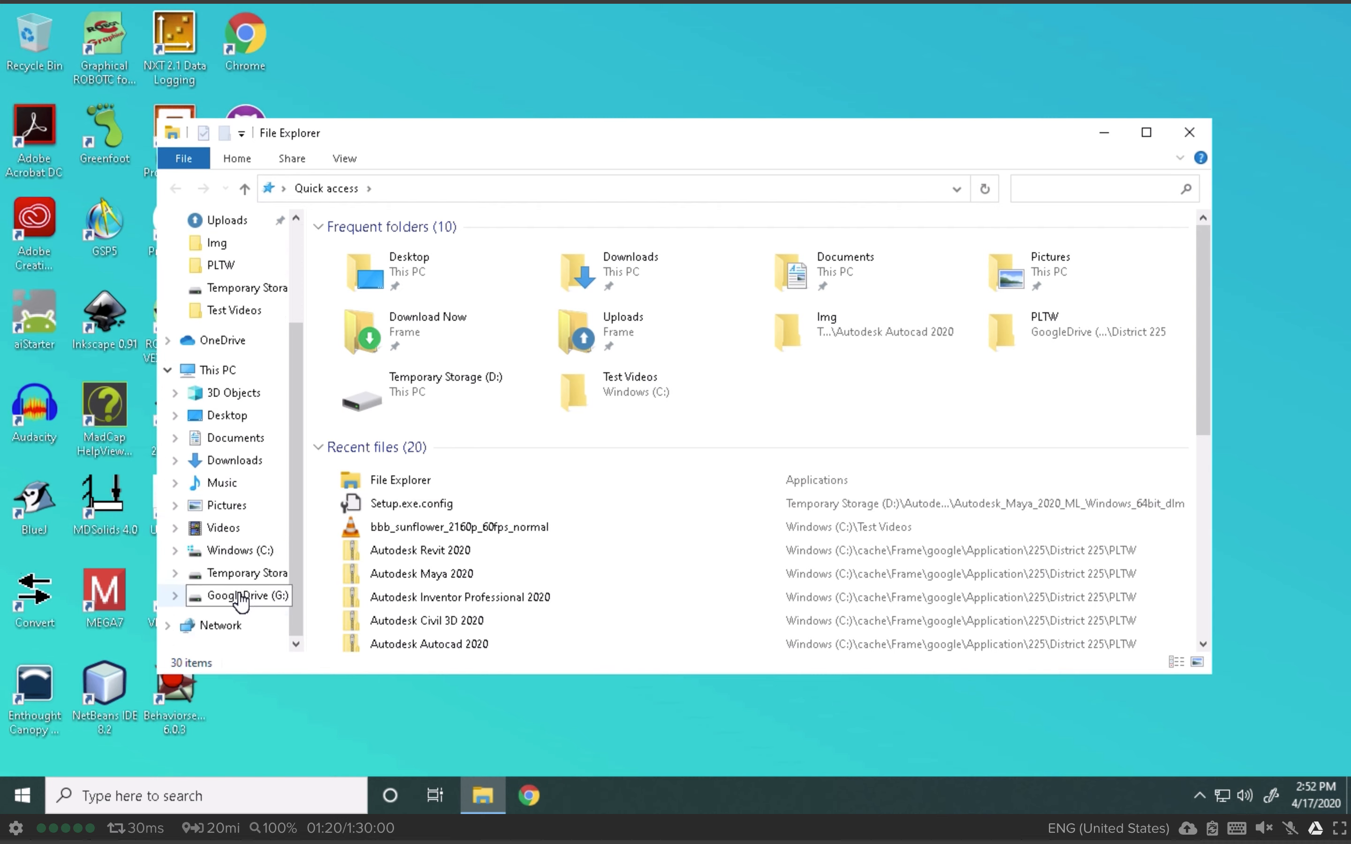
click(247, 595)
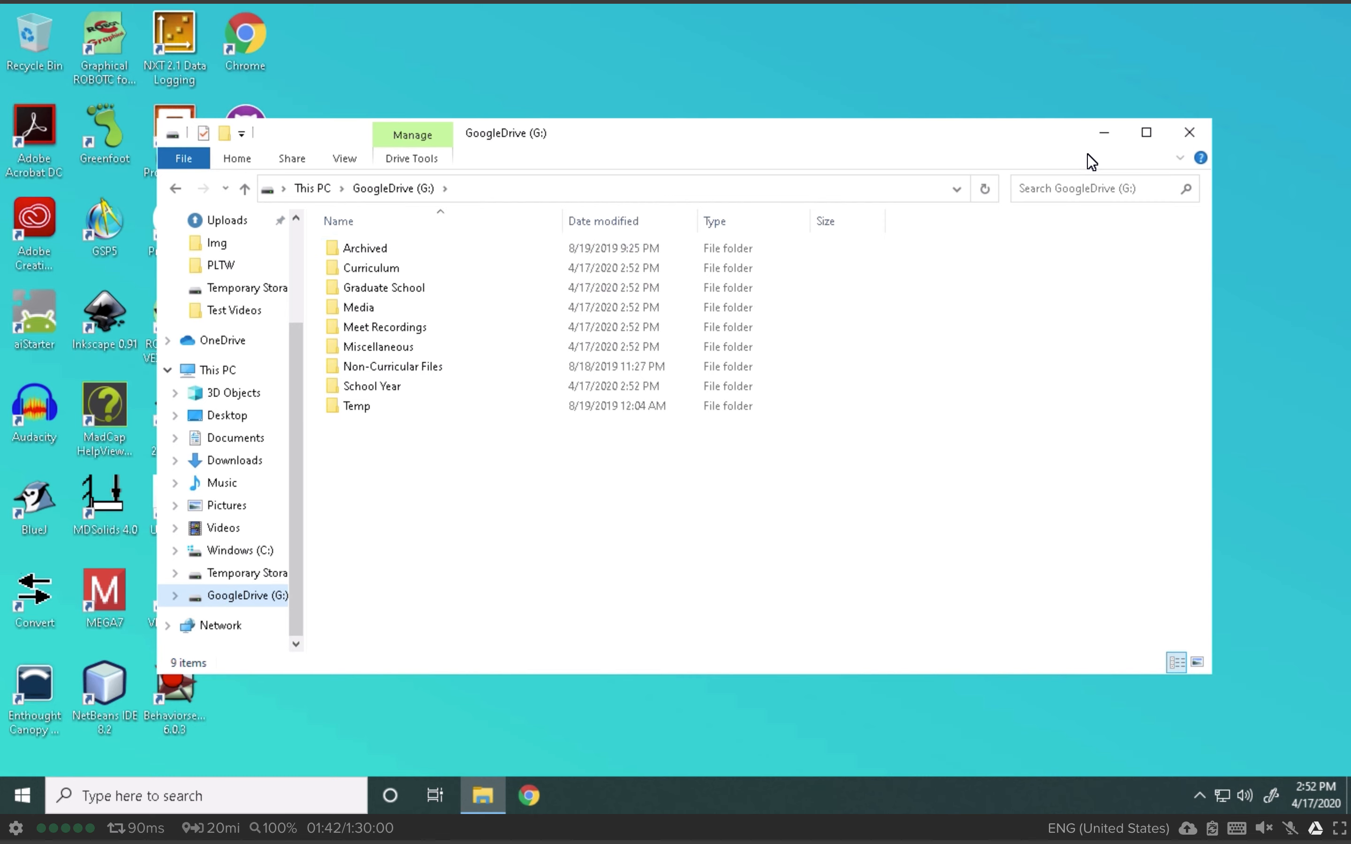
click(1190, 134)
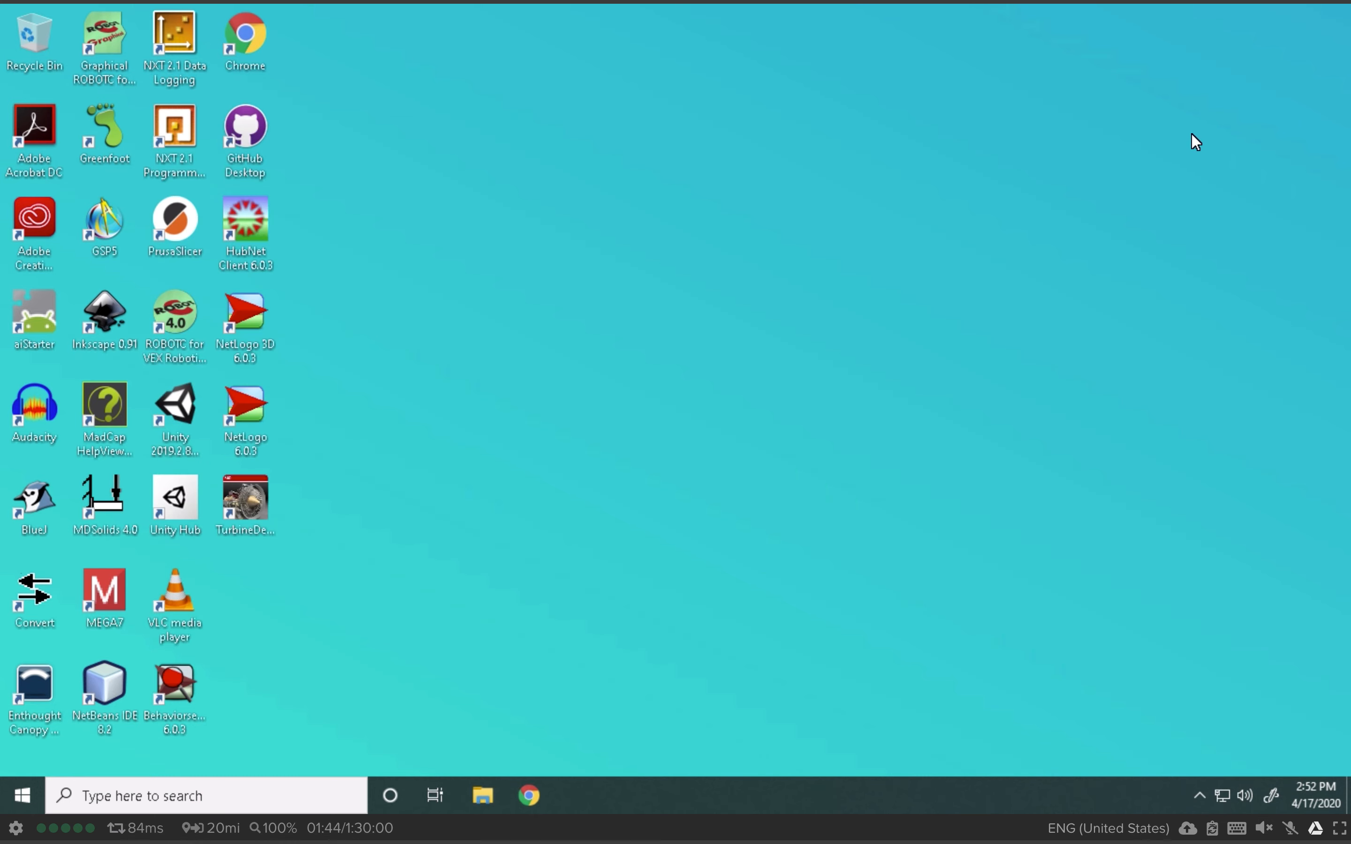
Step: Launch Unity Hub, reposition its window and dismiss the three startup notifications
double_click(182, 501)
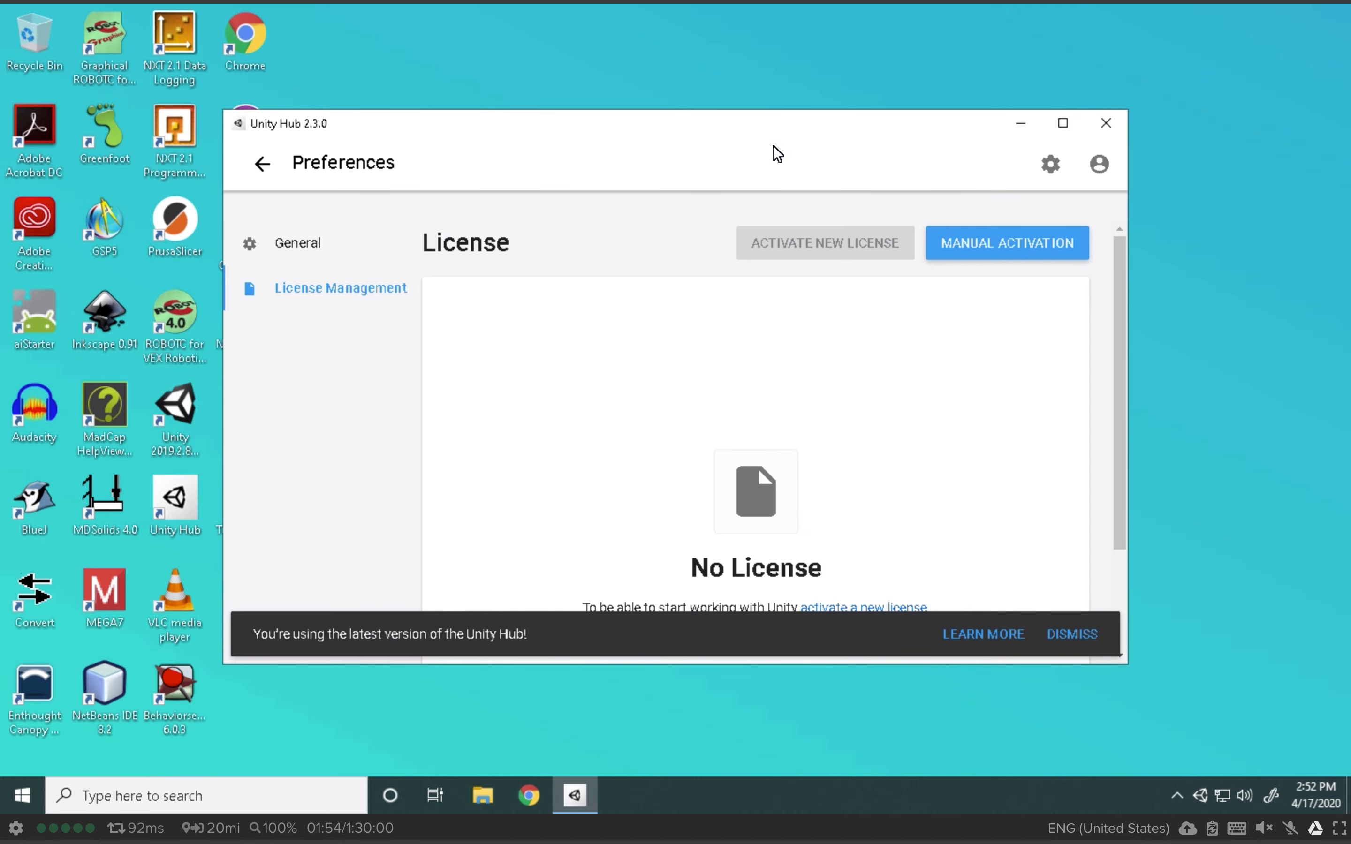
drag(813, 137, 815, 118)
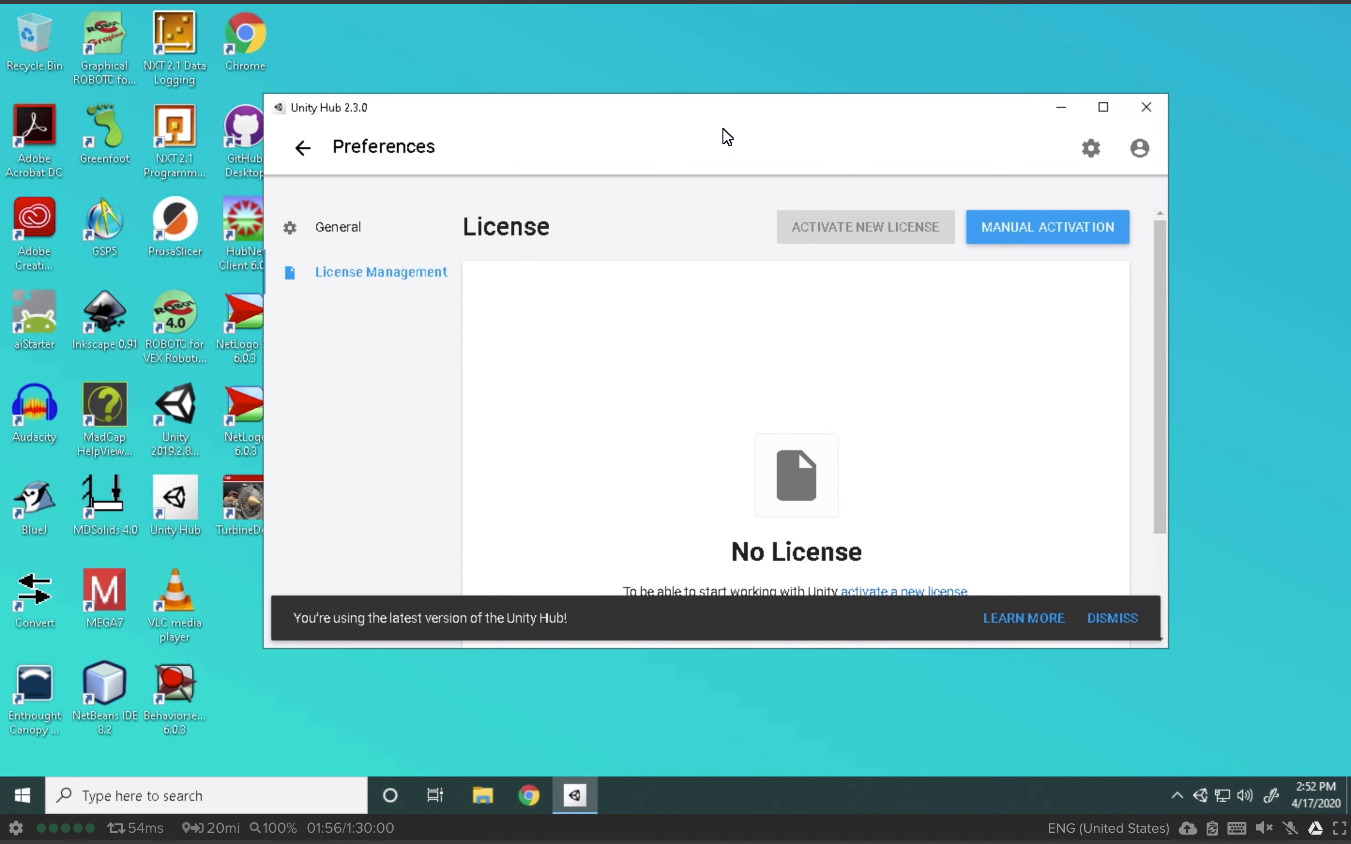
drag(723, 128, 719, 122)
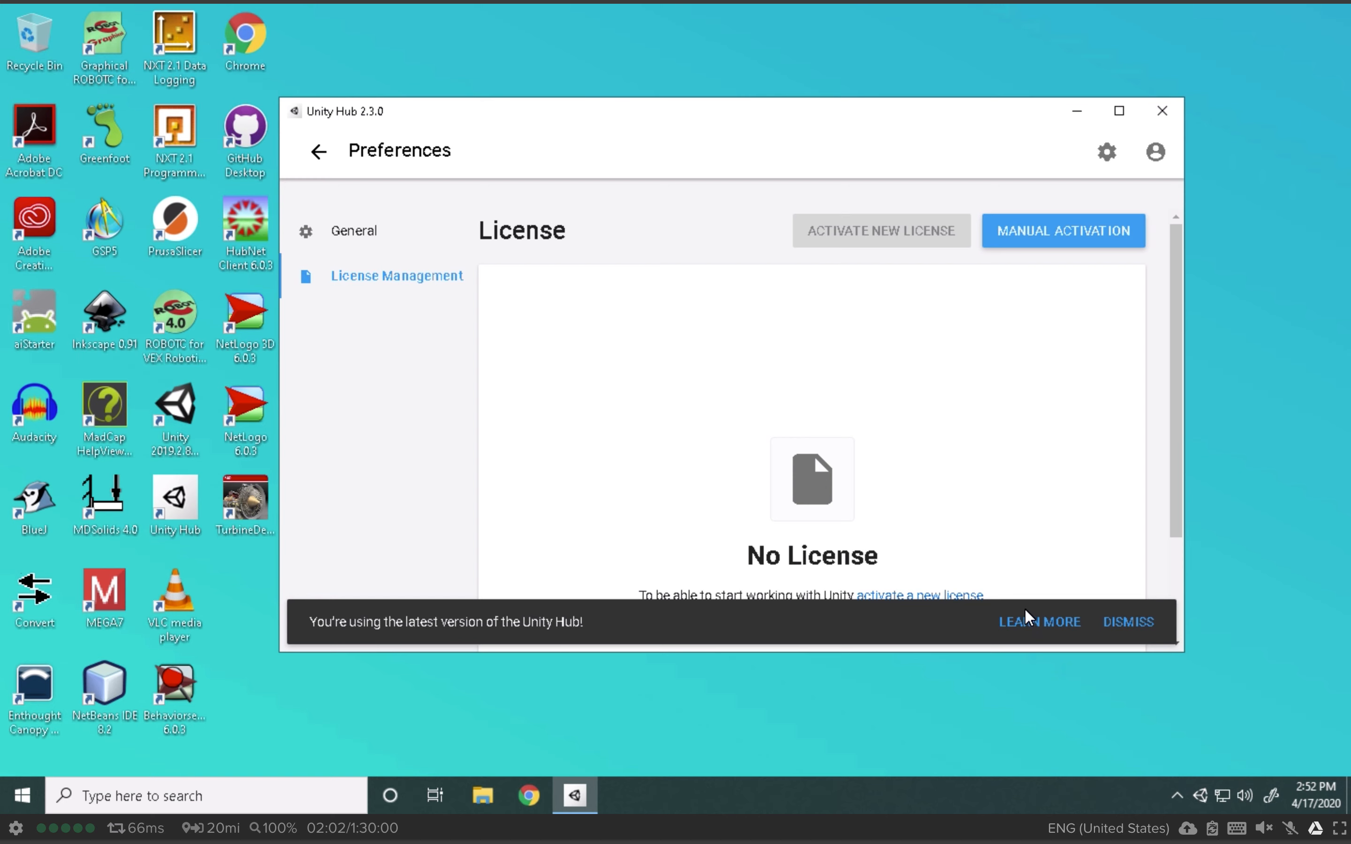
click(1139, 628)
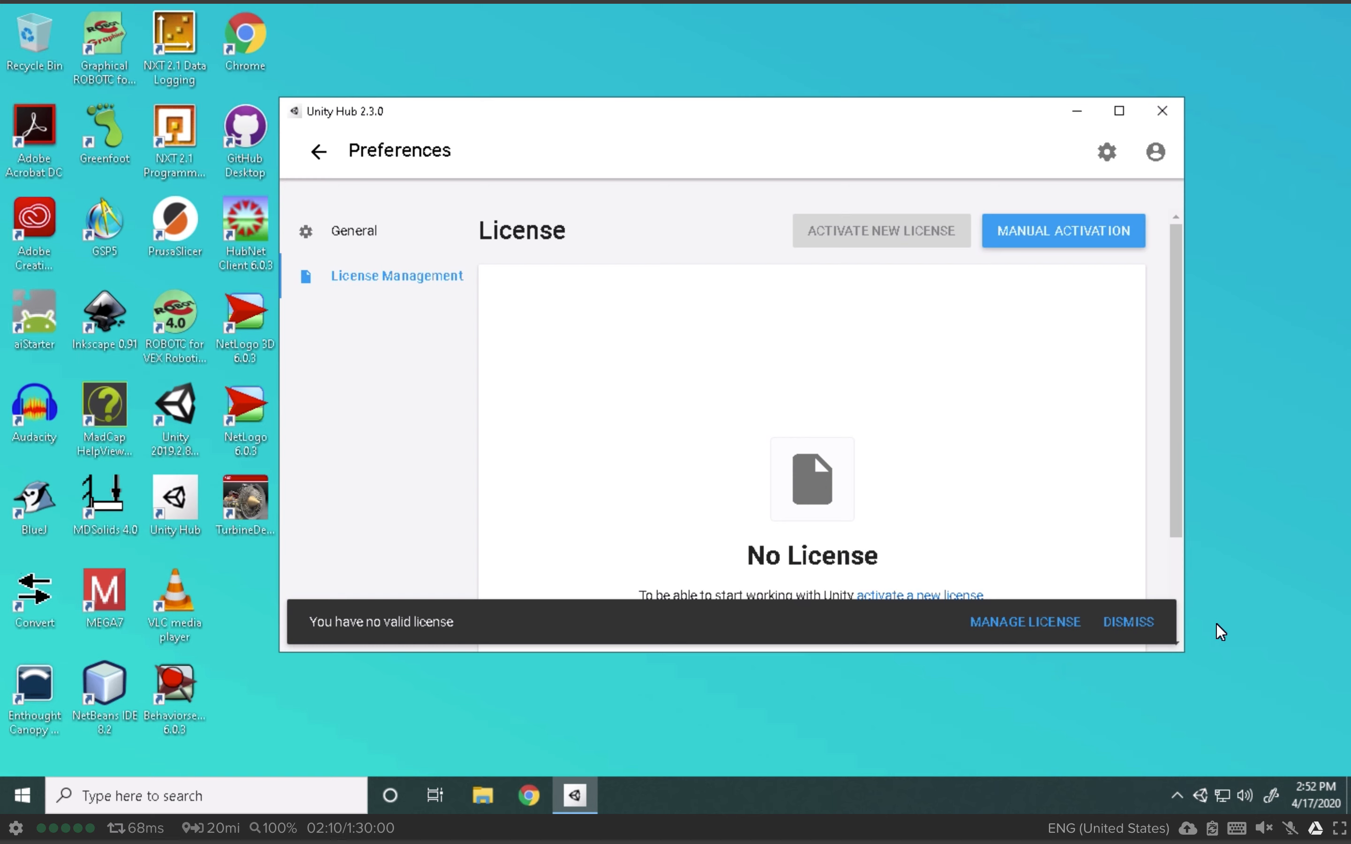
click(1117, 625)
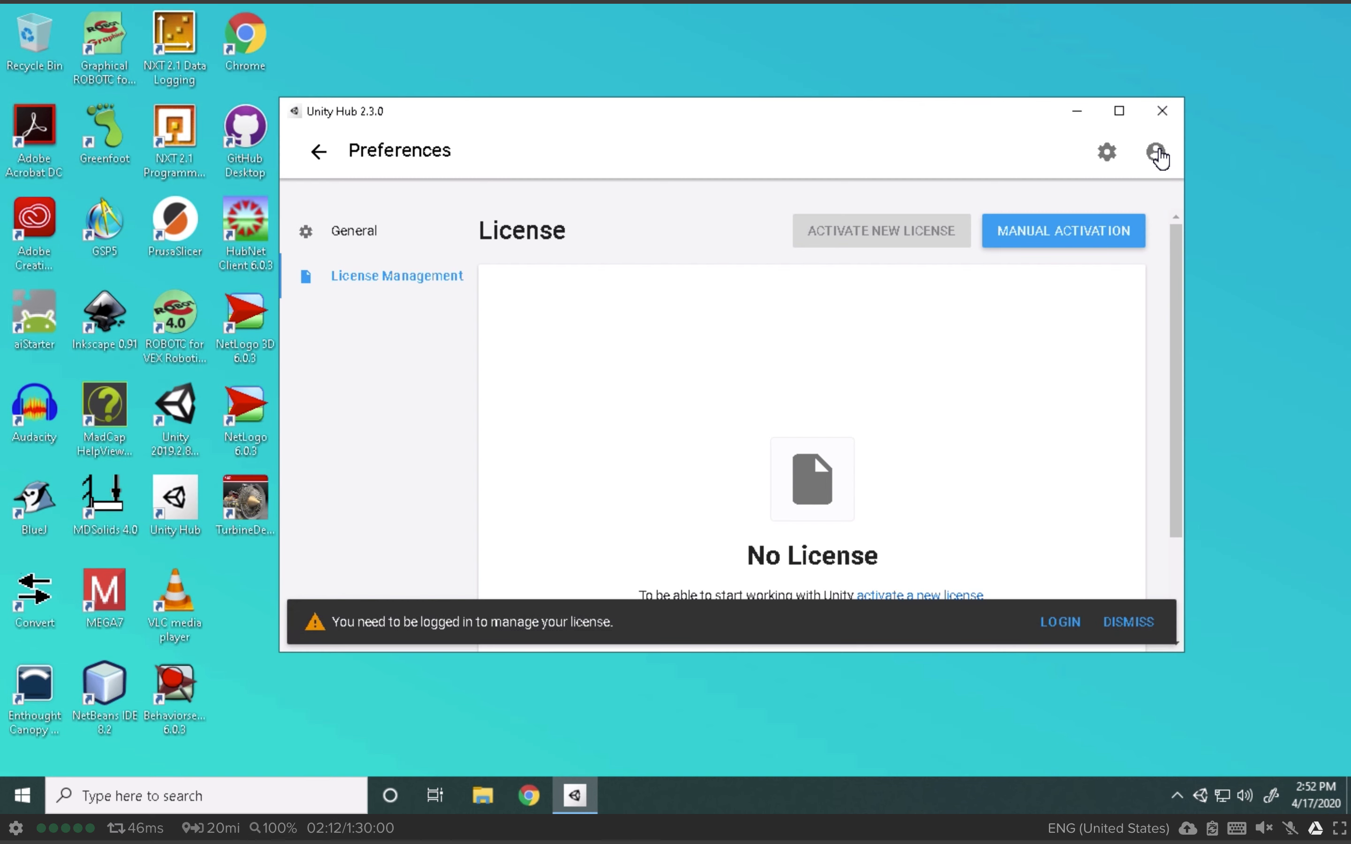
click(1119, 627)
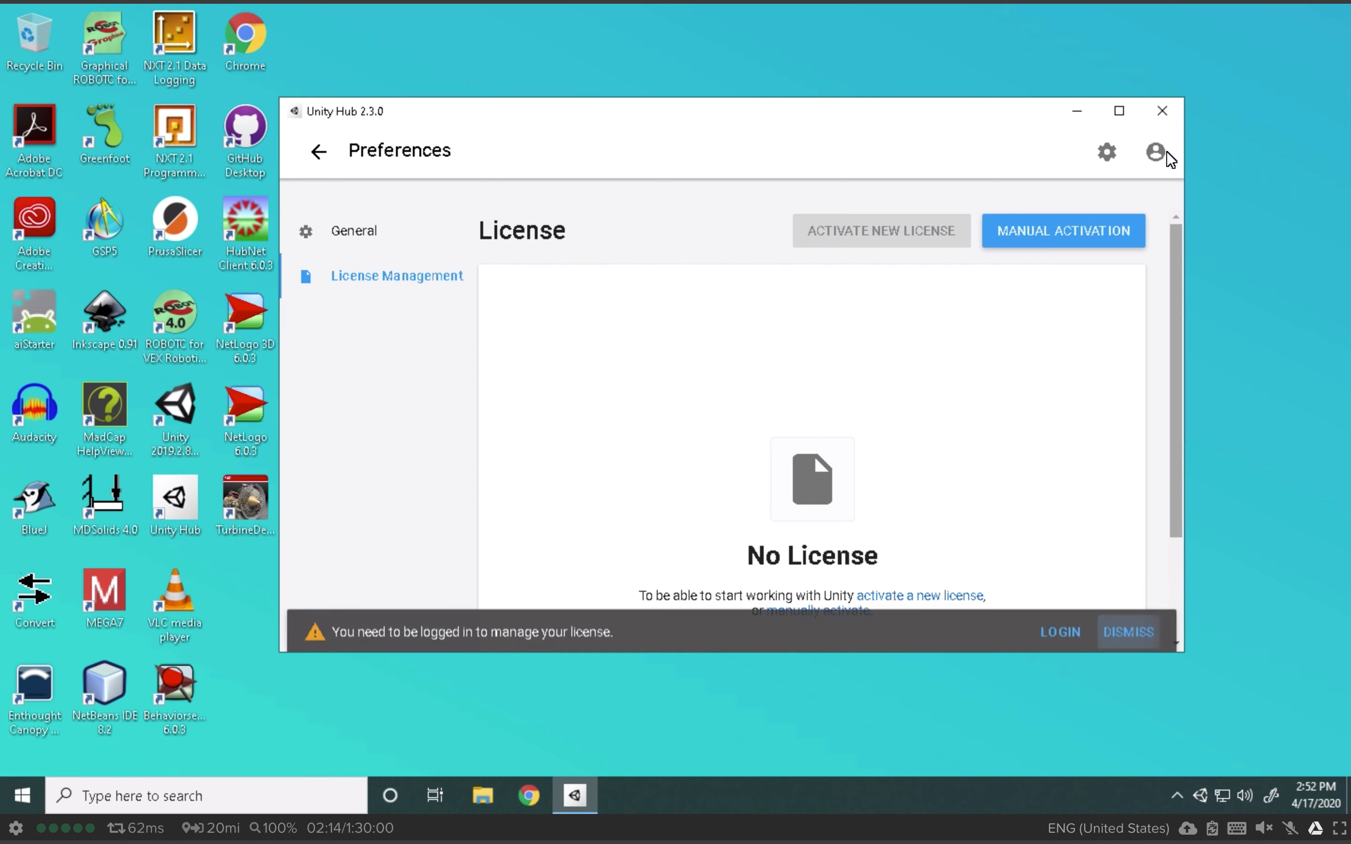
Step: Choose Sign in from the account menu to bring up the Unity ID form
click(1155, 155)
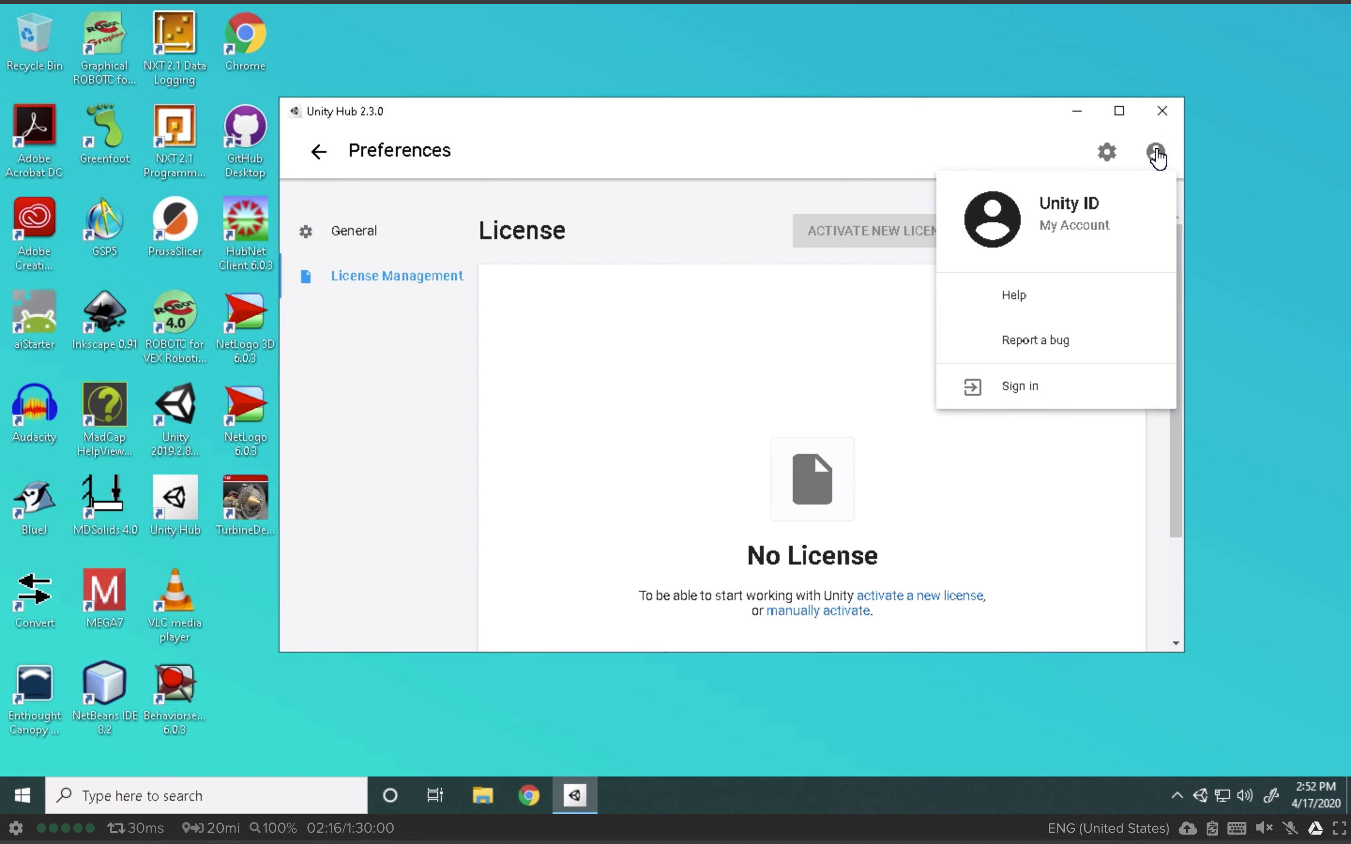
click(980, 445)
click(1152, 154)
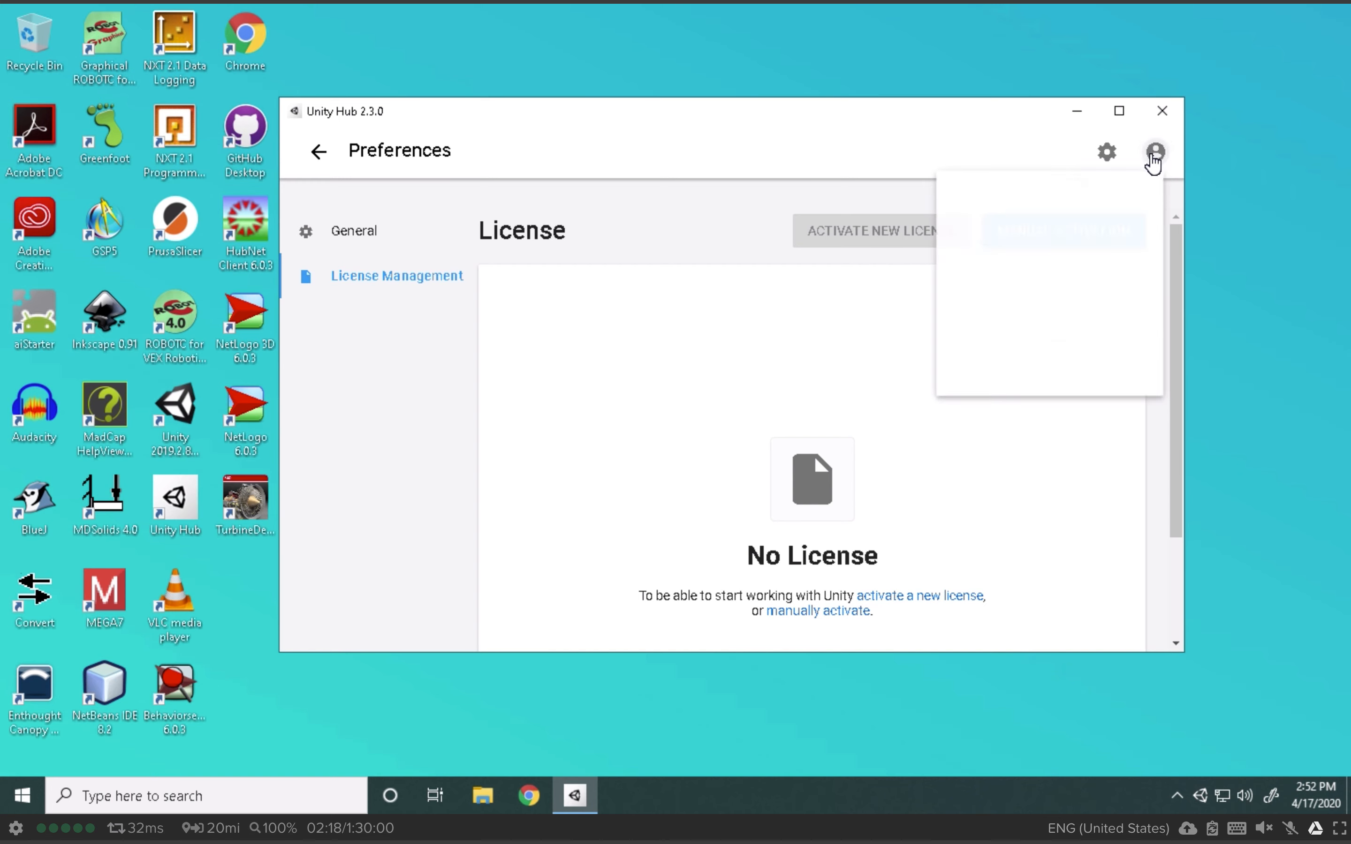
click(1018, 391)
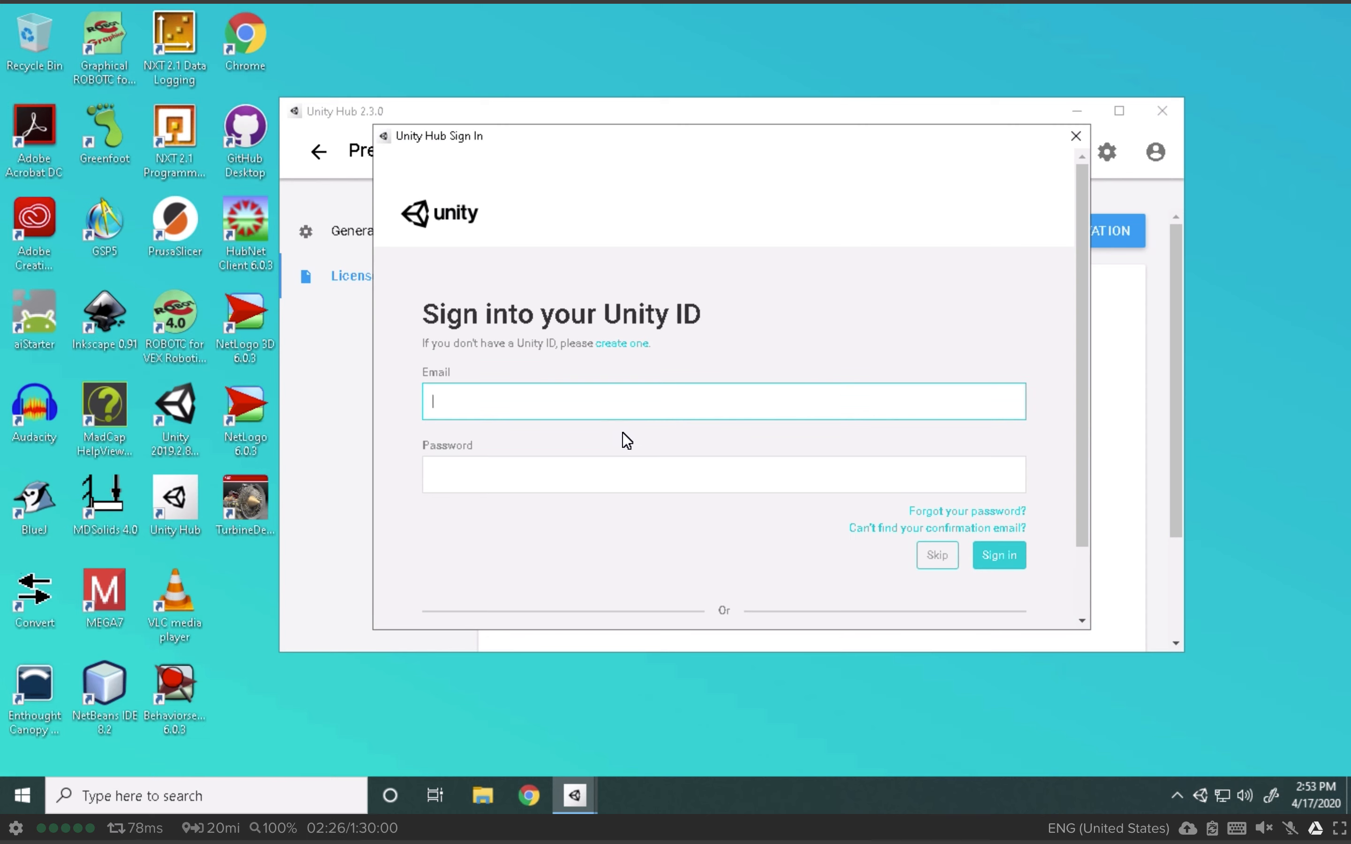
Step: Choose Google sign-in and enter the account's e-mail address, fixing a typo
scroll(801, 476, down, 2)
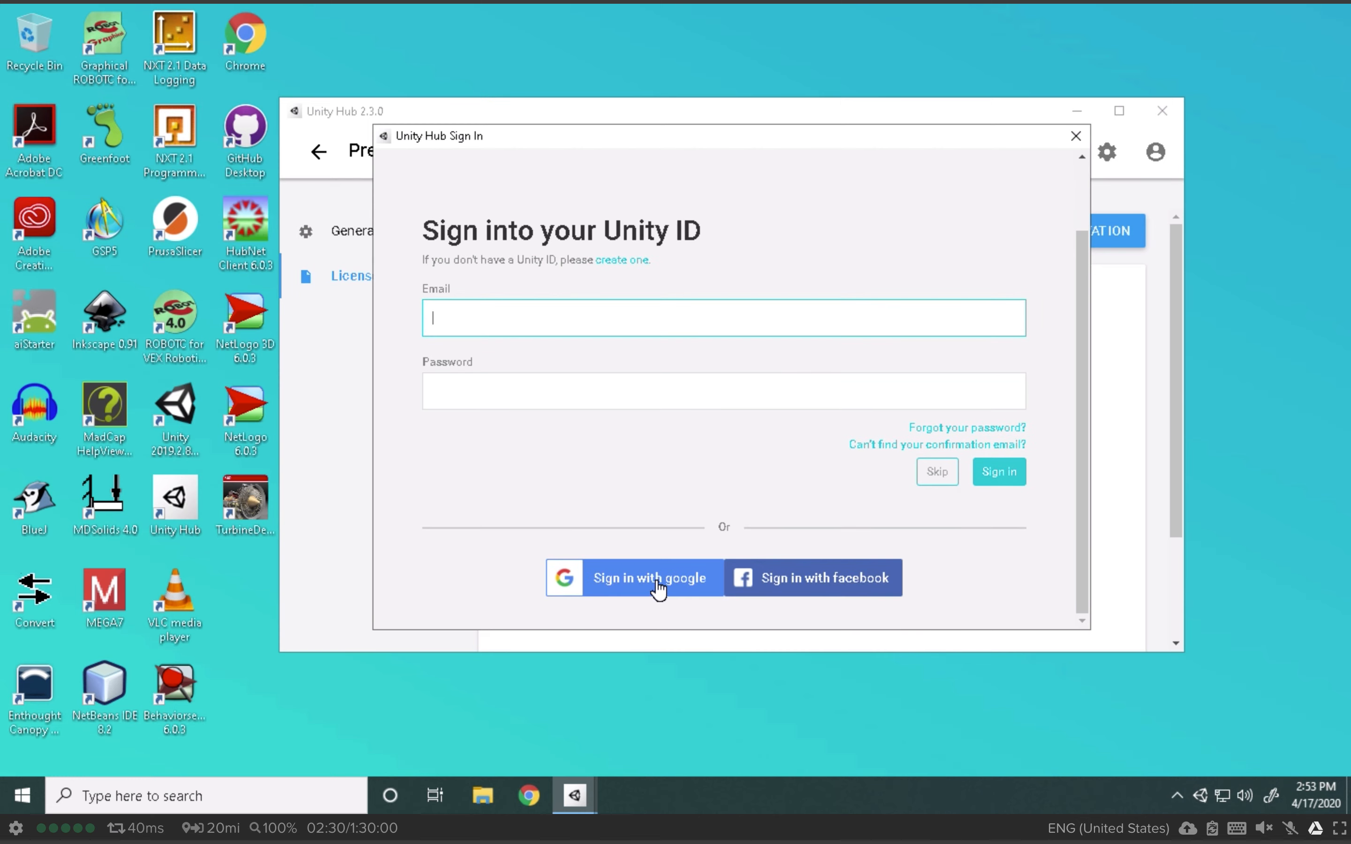
click(657, 584)
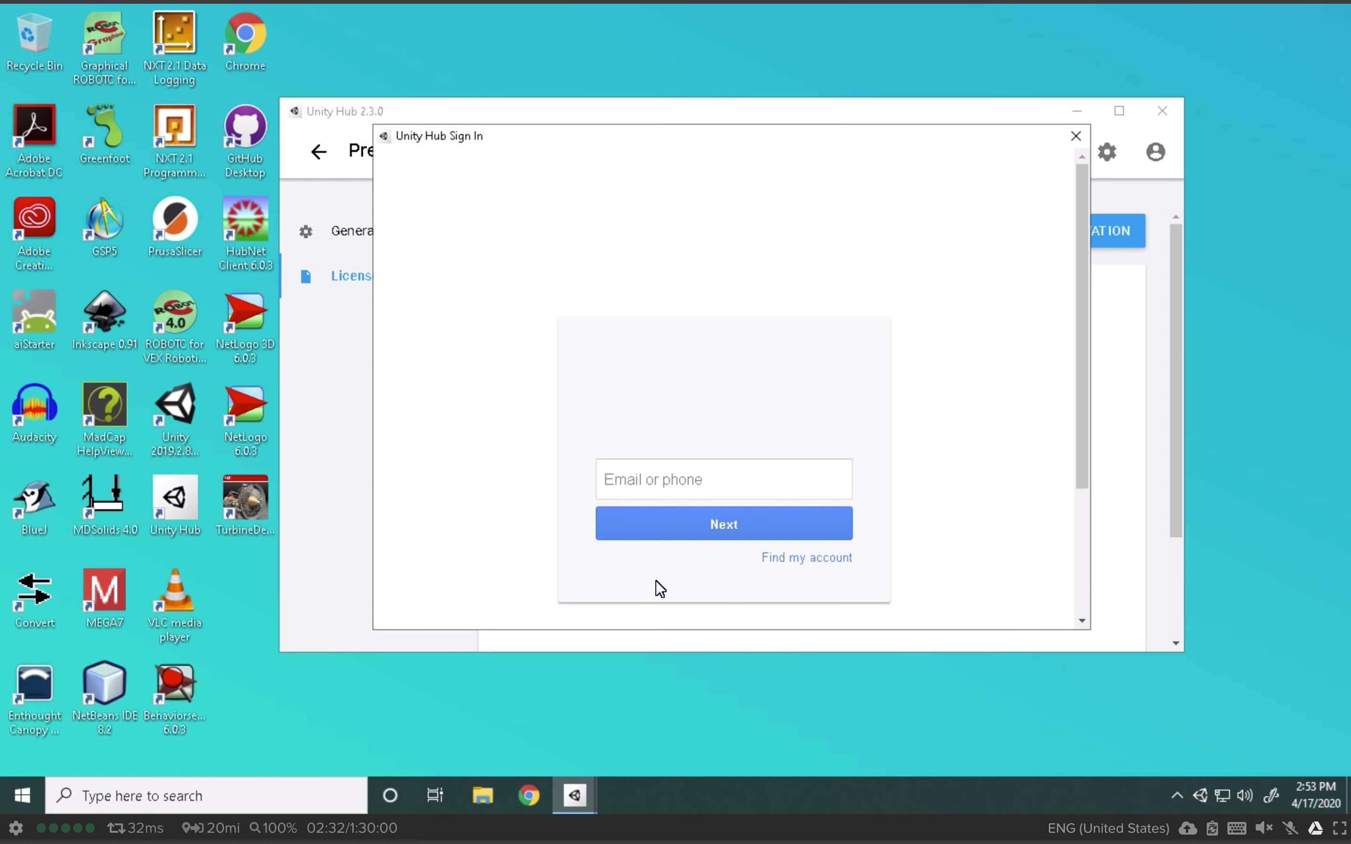
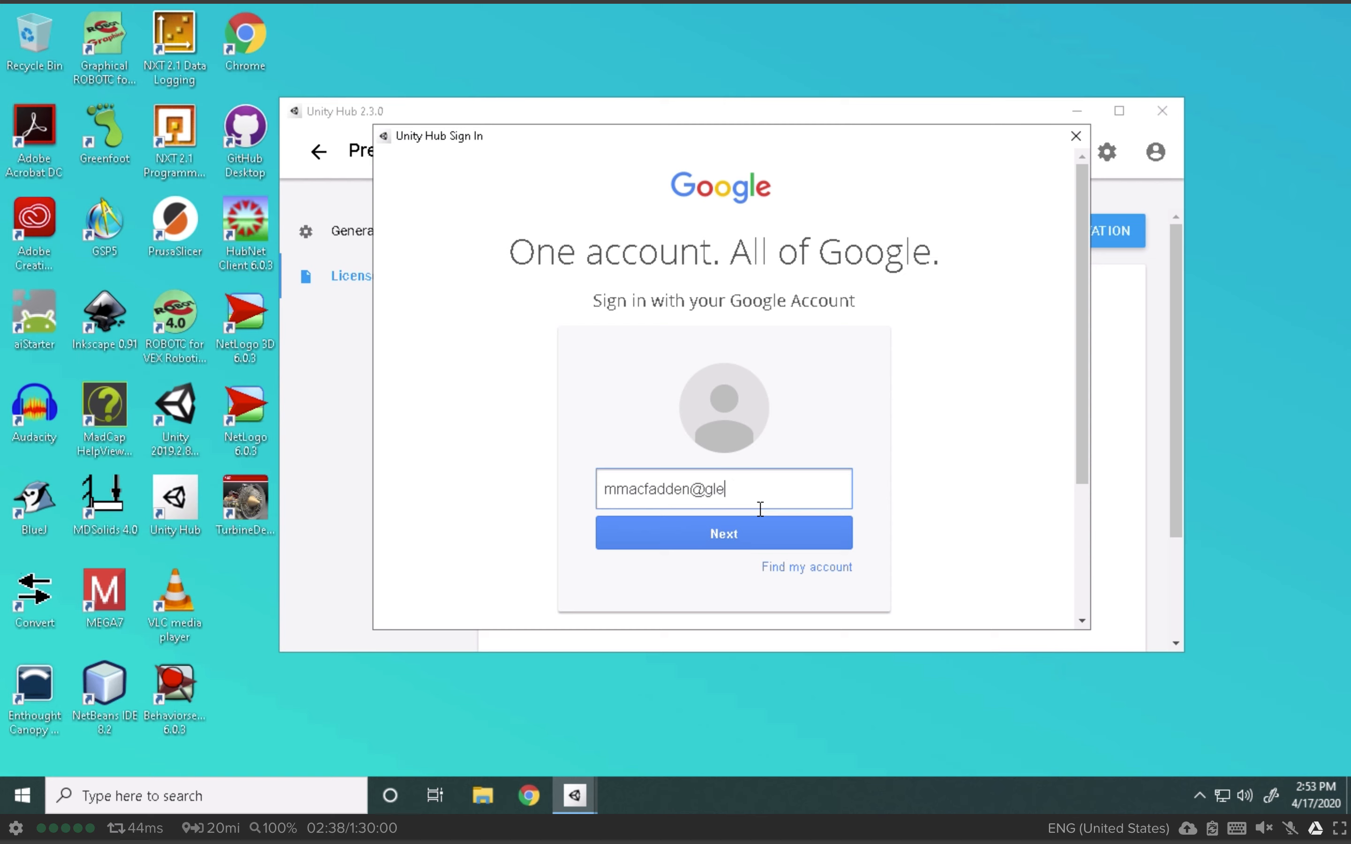
click(790, 541)
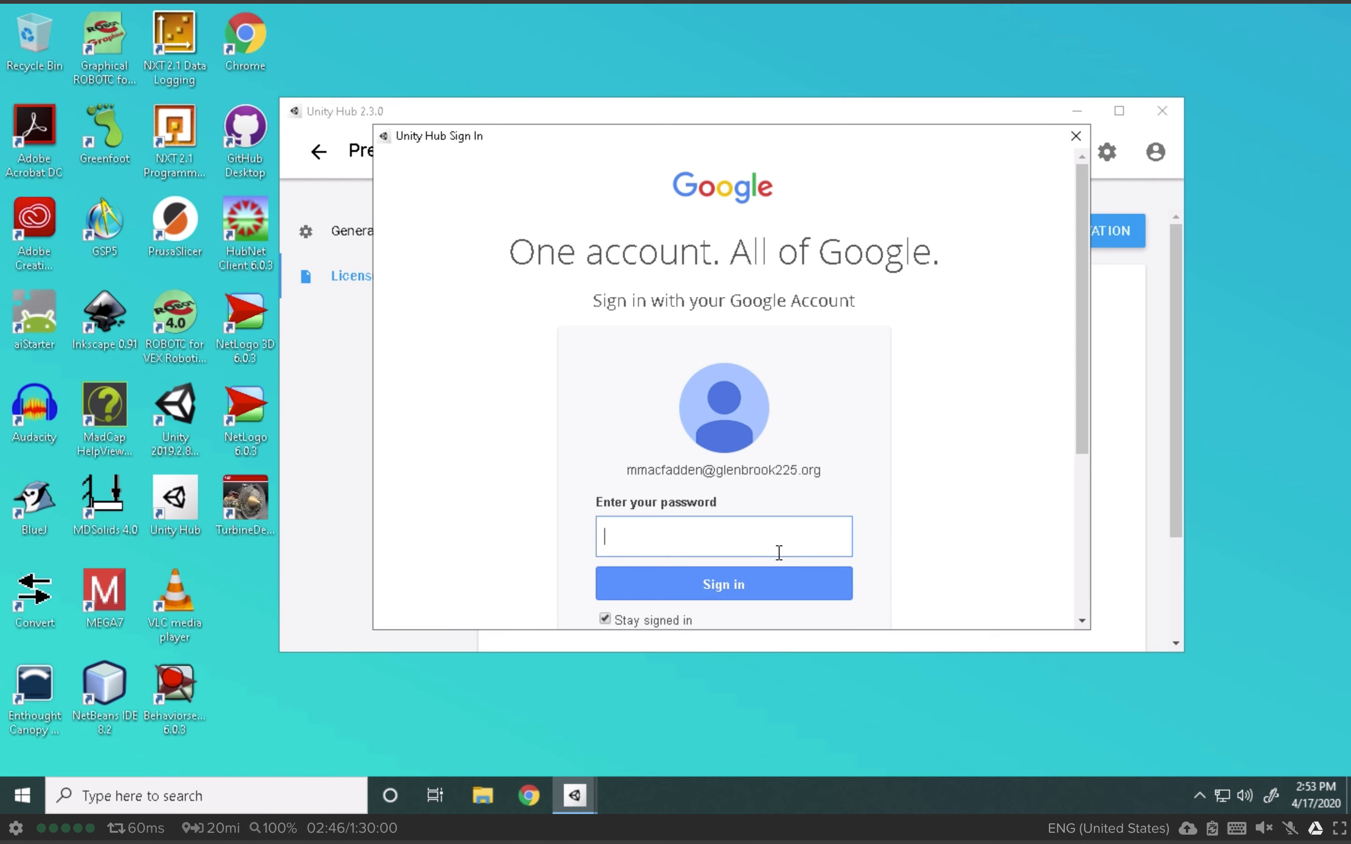
Step: Enter the Google account password and allow Unity access to the account
text(••••••••)
key(Return)
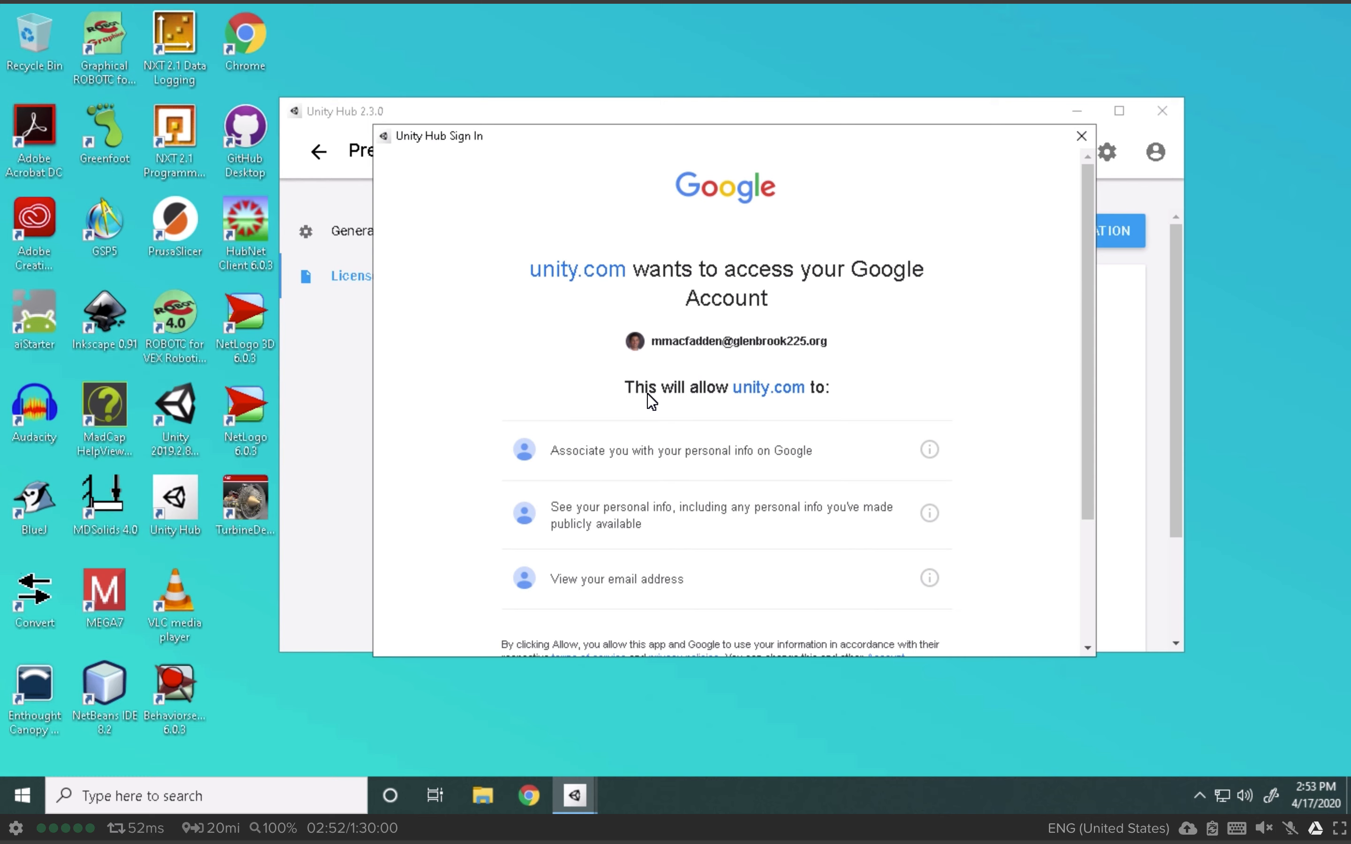
scroll(761, 315, down, 2)
scroll(762, 314, down, 1)
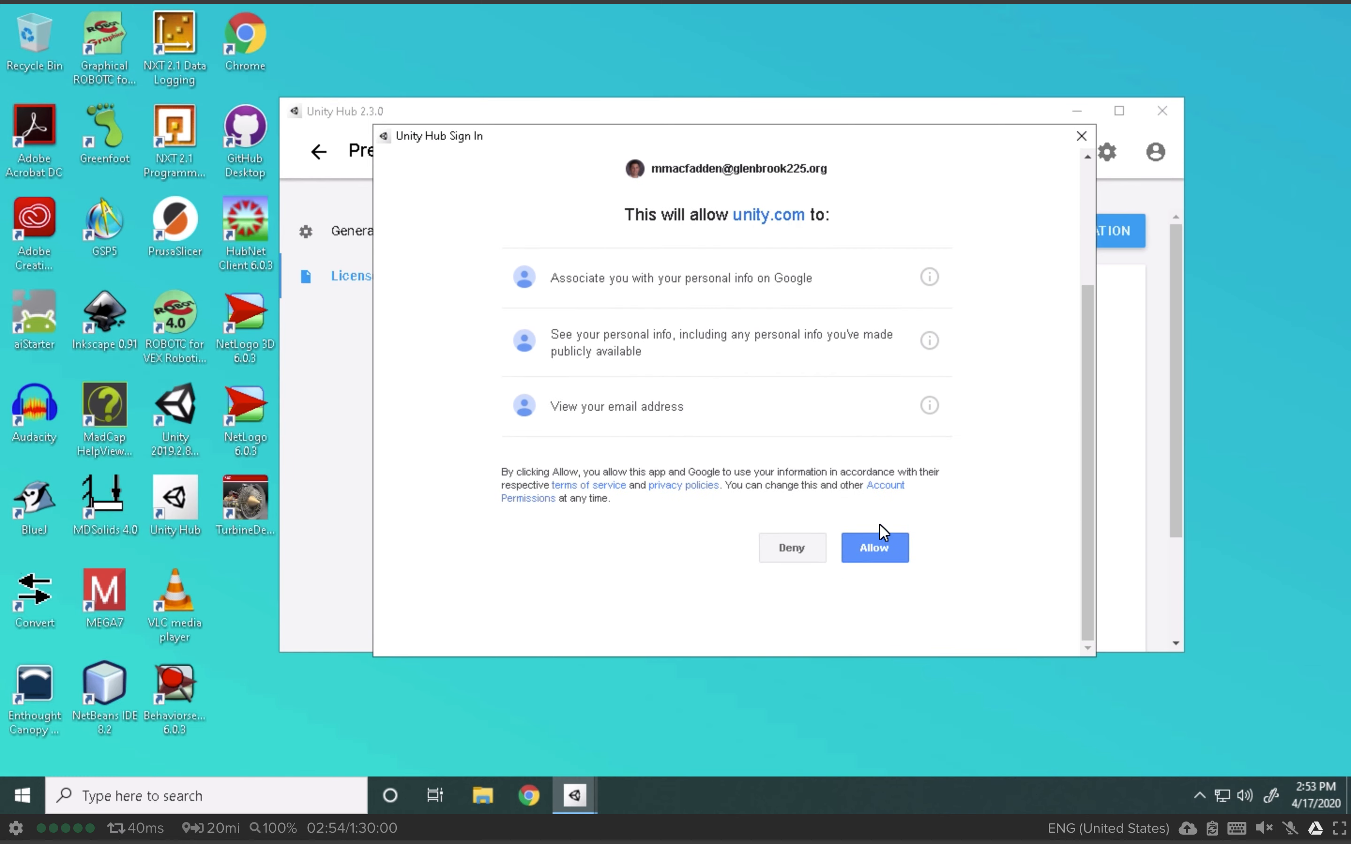
click(885, 542)
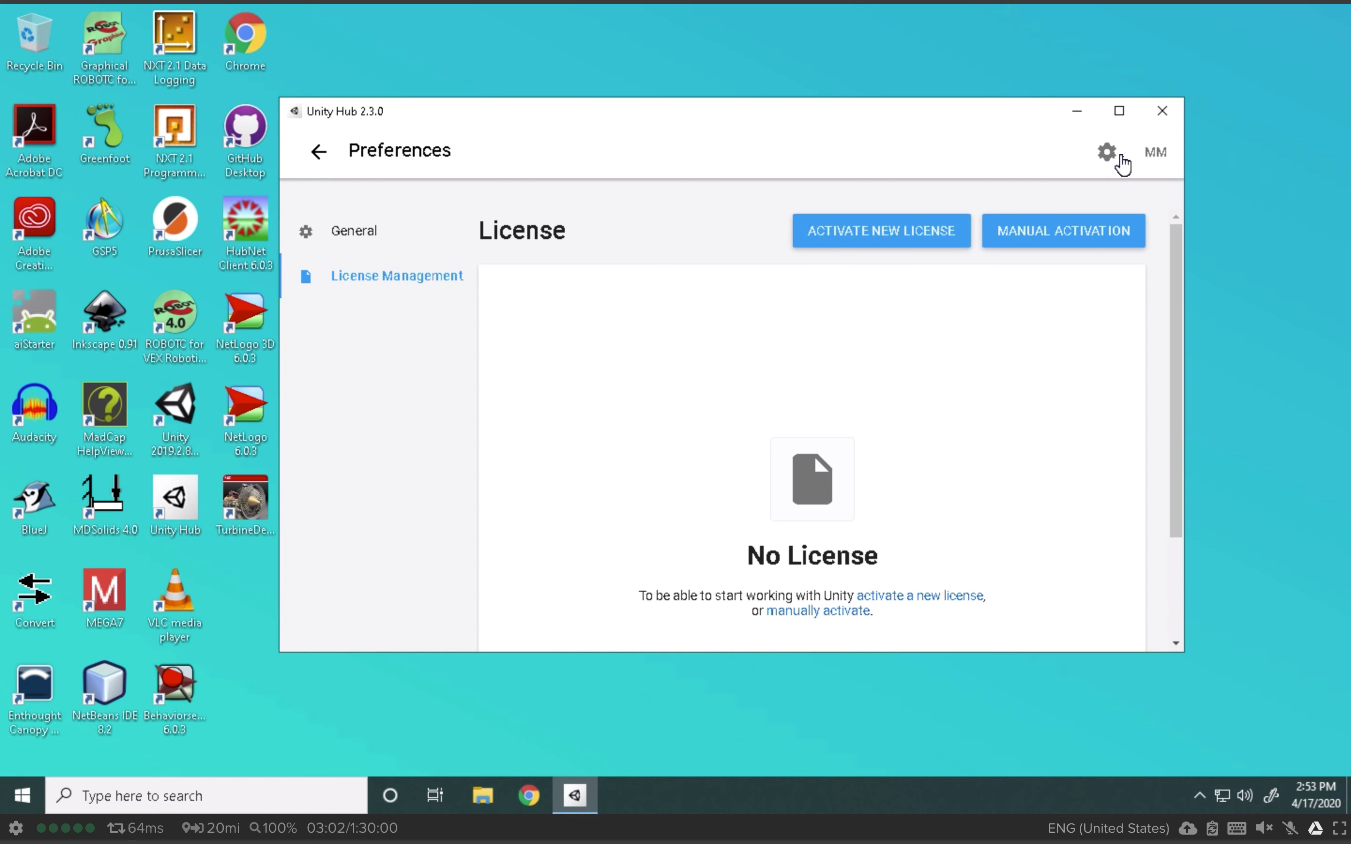
Step: Activate a Unity Personal license for non-professional use, then return to the Projects page
click(927, 234)
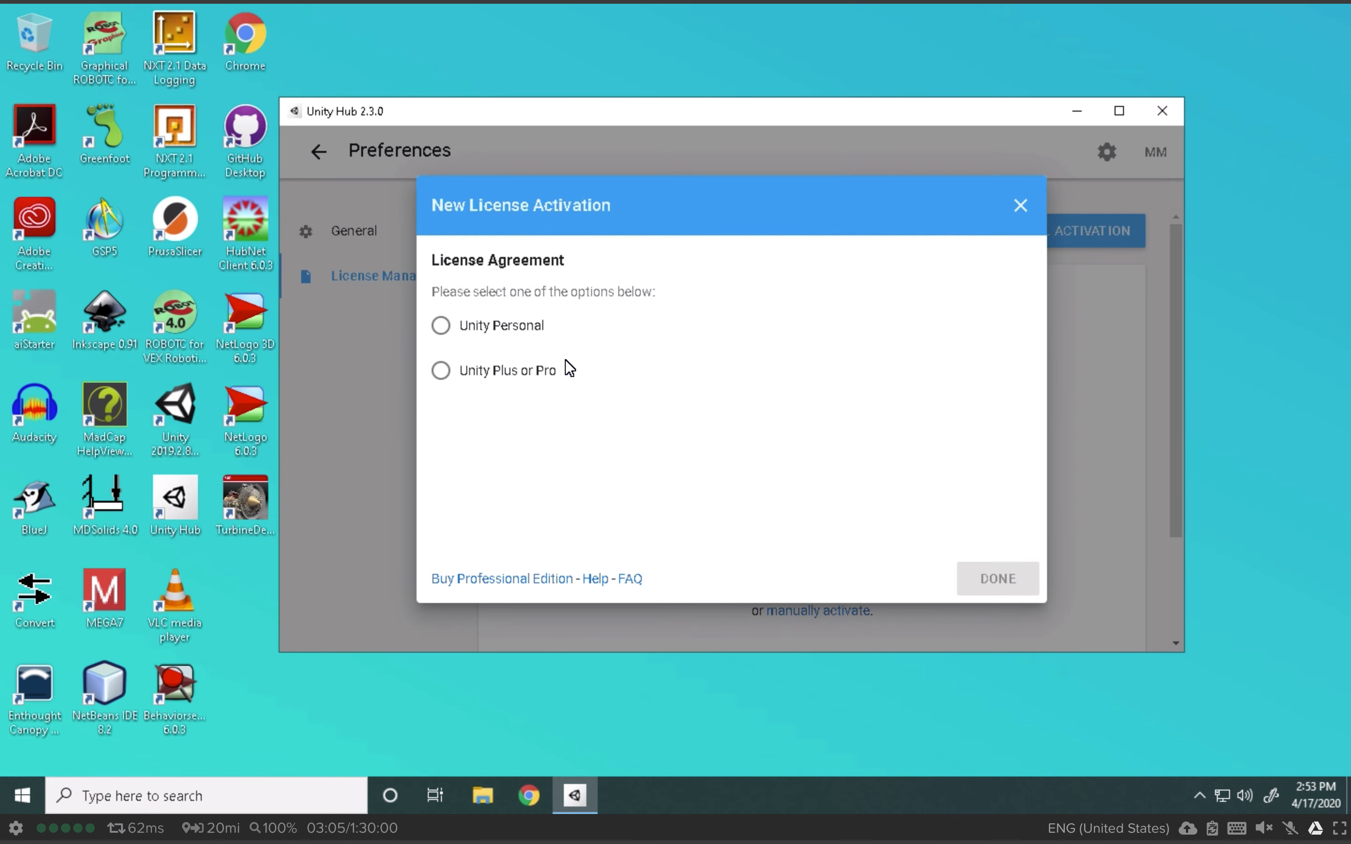
click(500, 328)
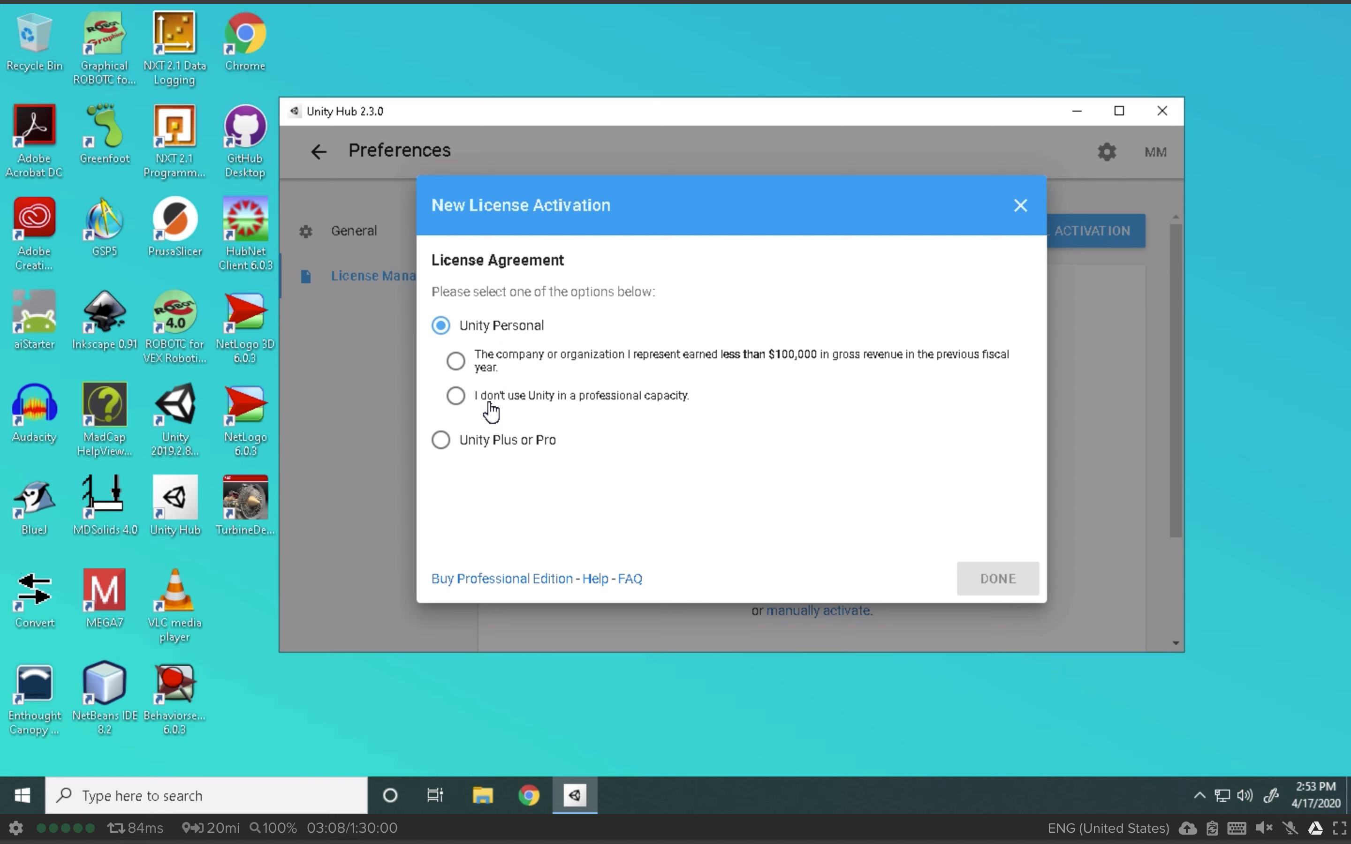
click(509, 397)
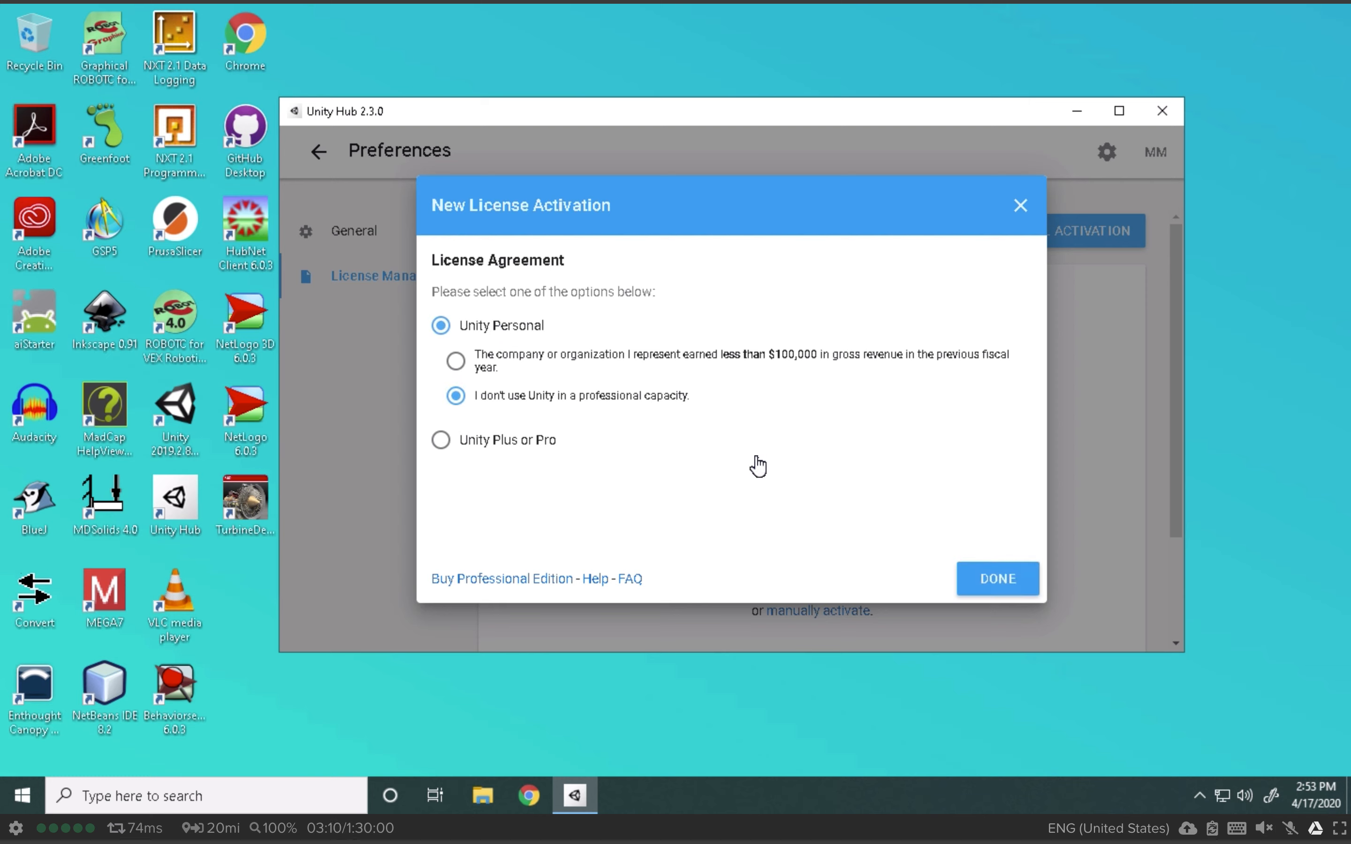
click(1008, 583)
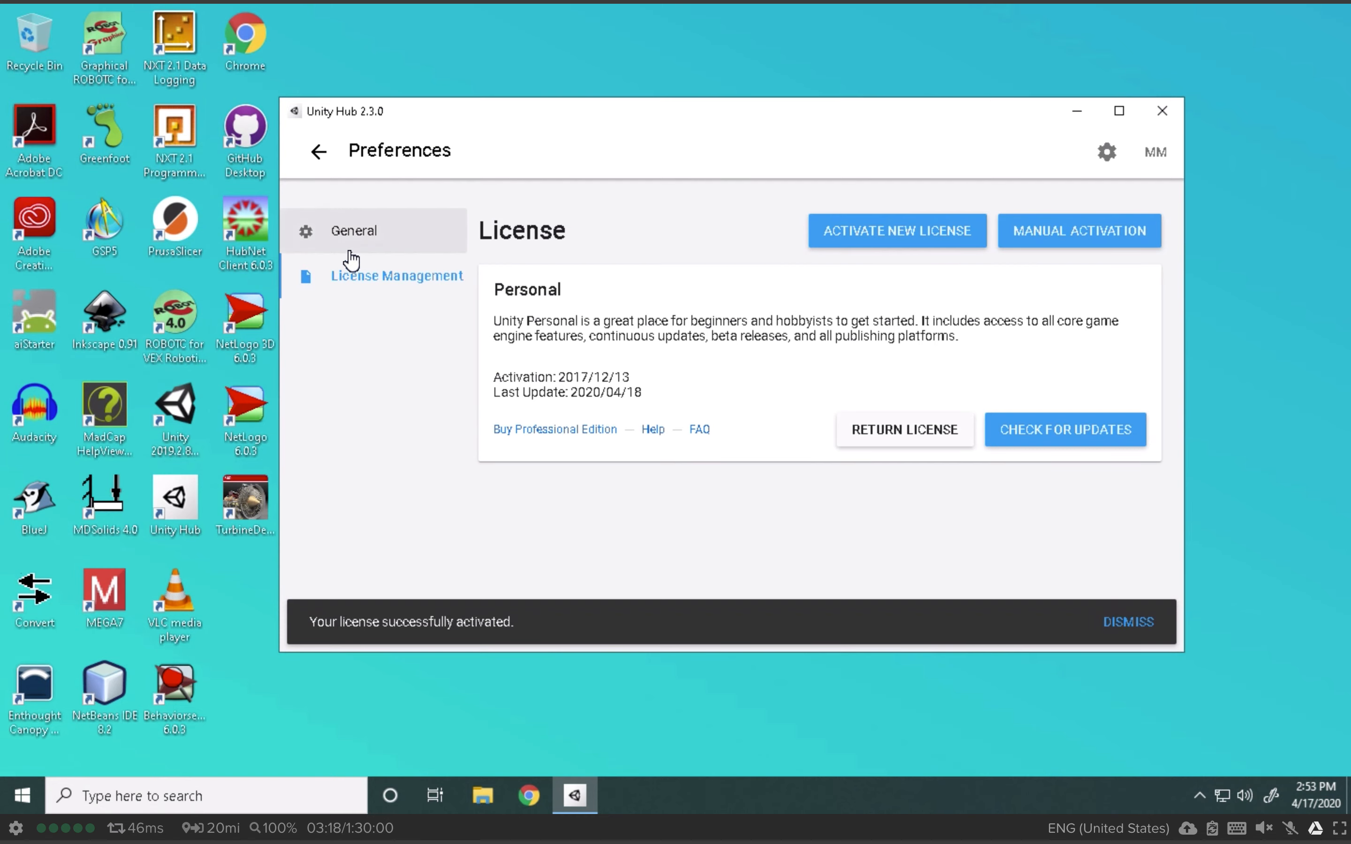
click(319, 152)
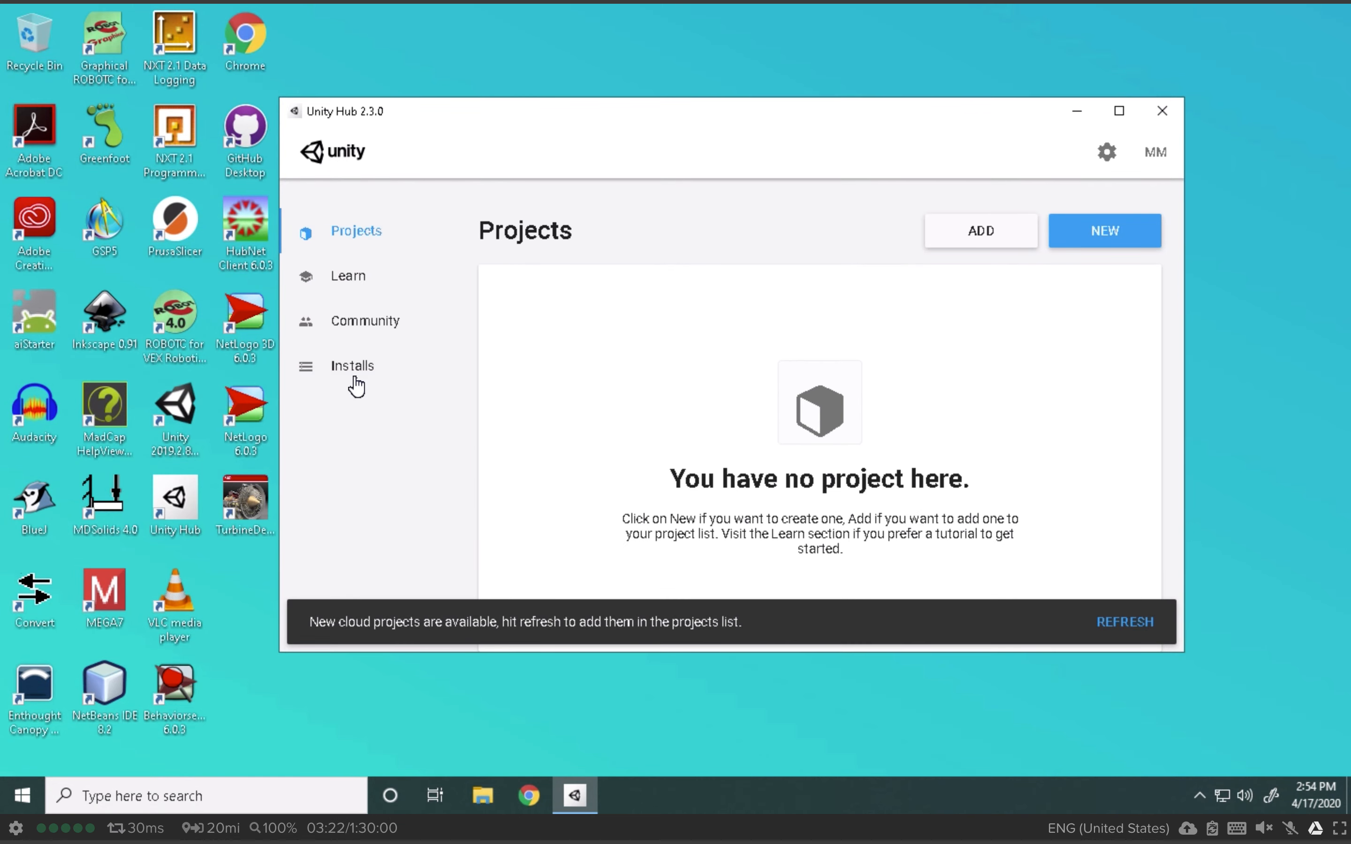
Step: Add the 2019.2.8f1 editor to Installs by locating Unity.exe in Program Files\Unity\Editor
click(366, 368)
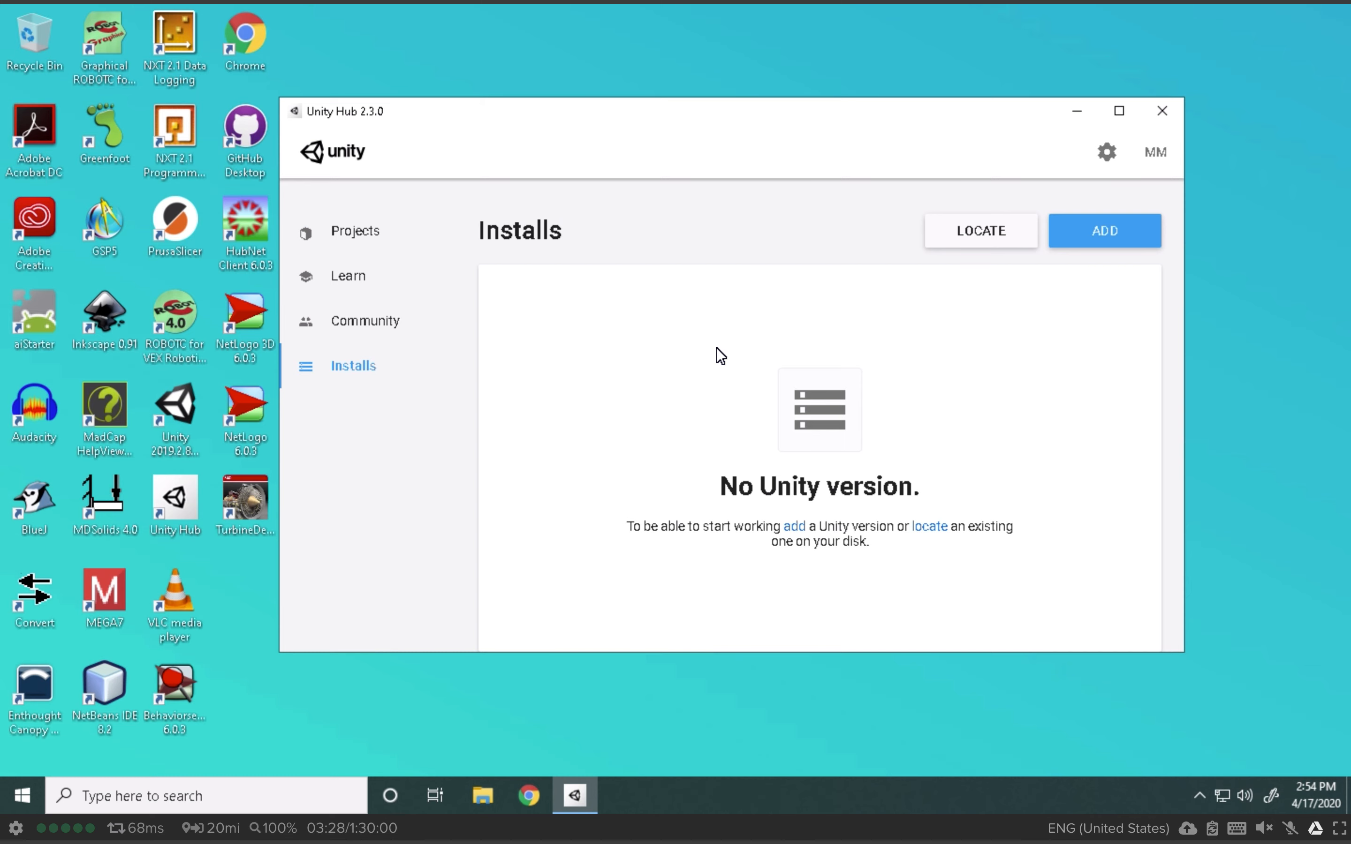
click(966, 237)
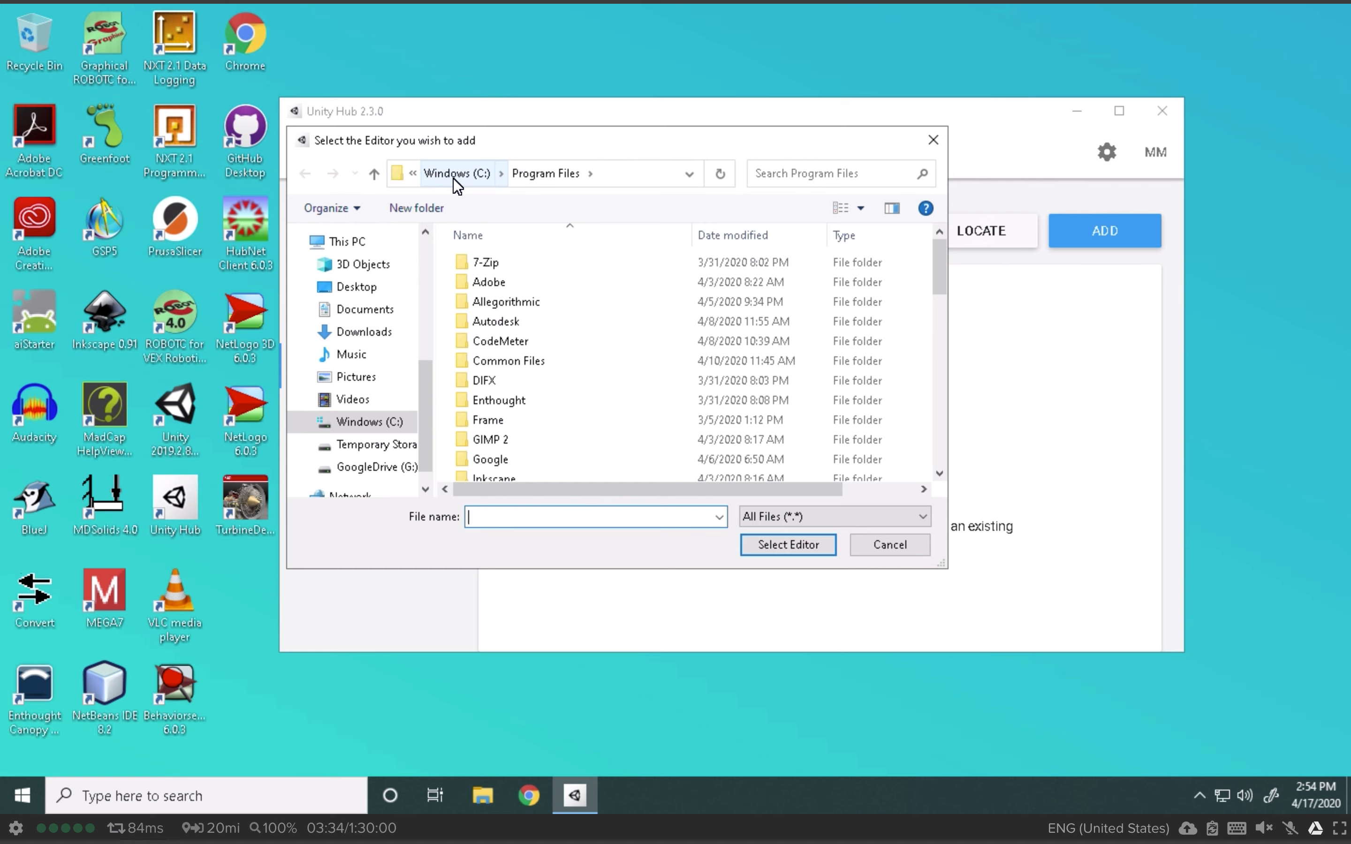
drag(942, 256, 940, 410)
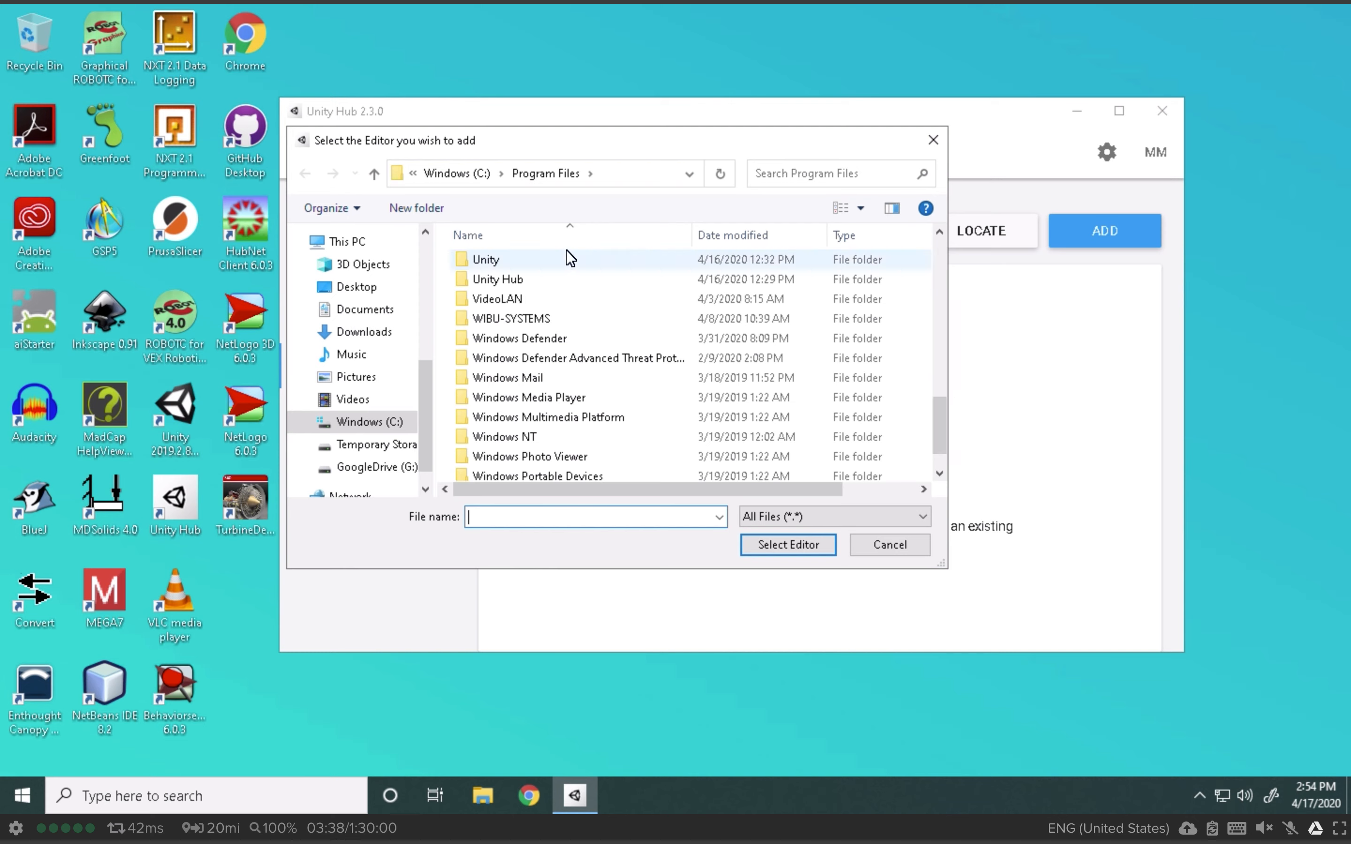
click(544, 263)
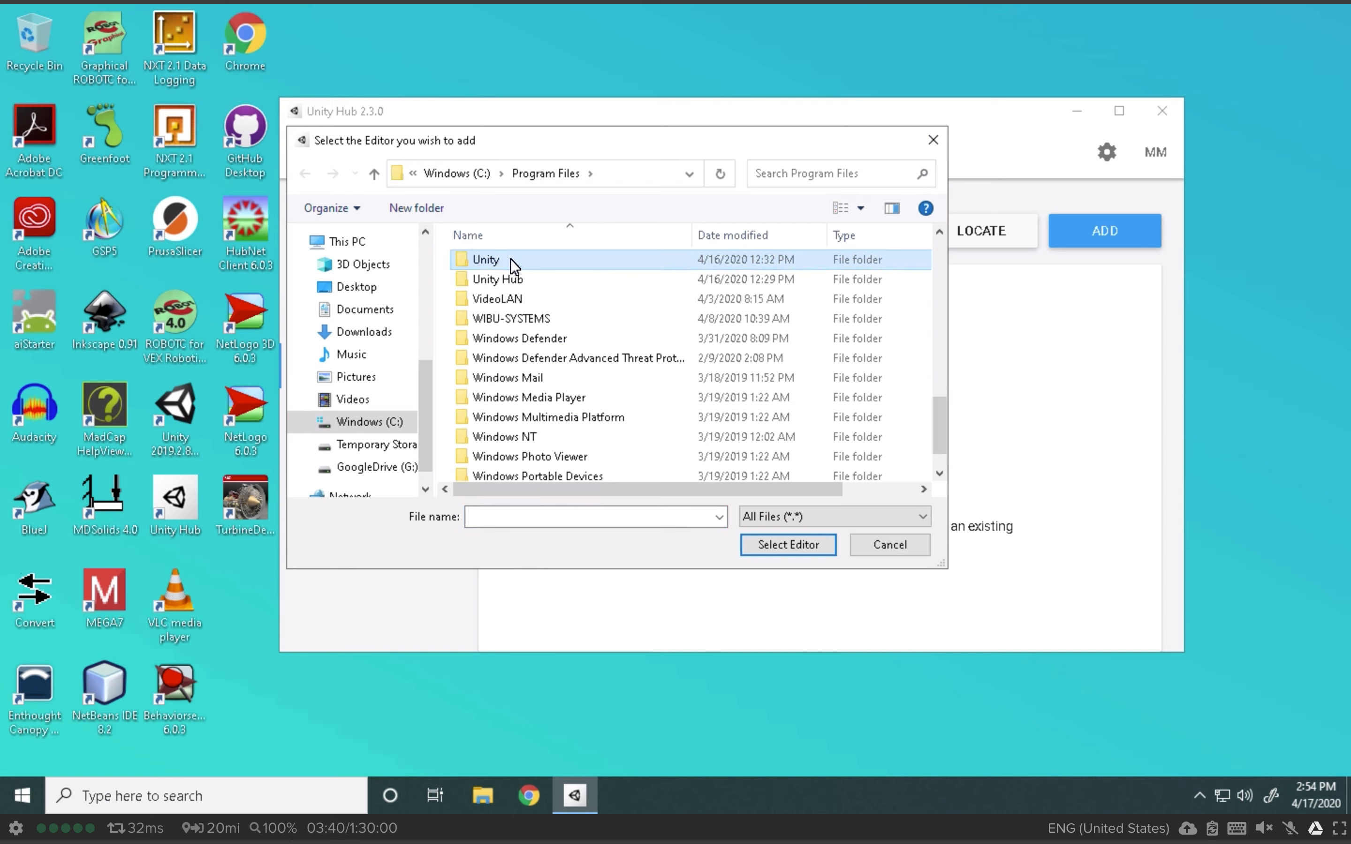
double_click(511, 259)
click(525, 261)
double_click(524, 262)
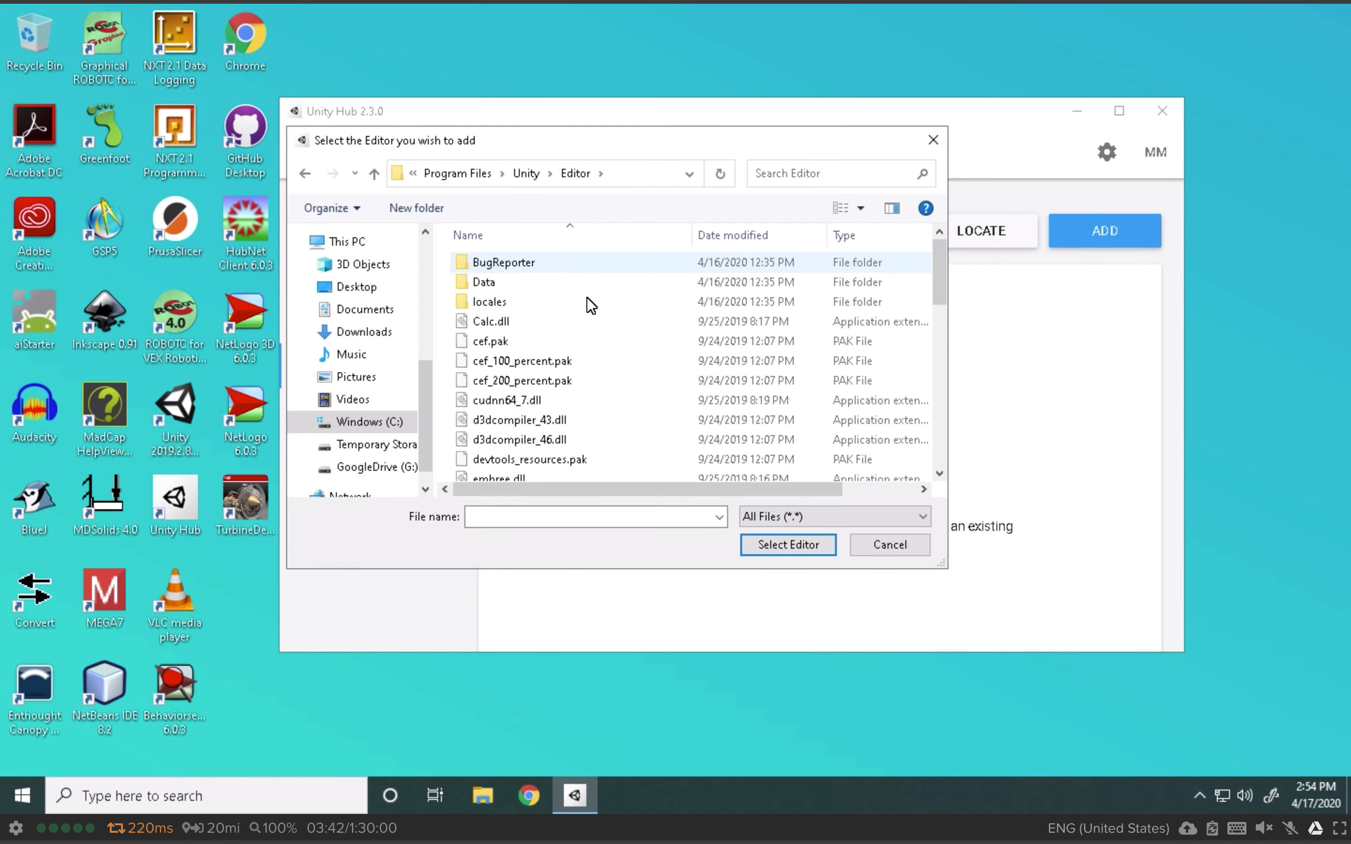
scroll(656, 360, down, 9)
scroll(656, 359, down, 3)
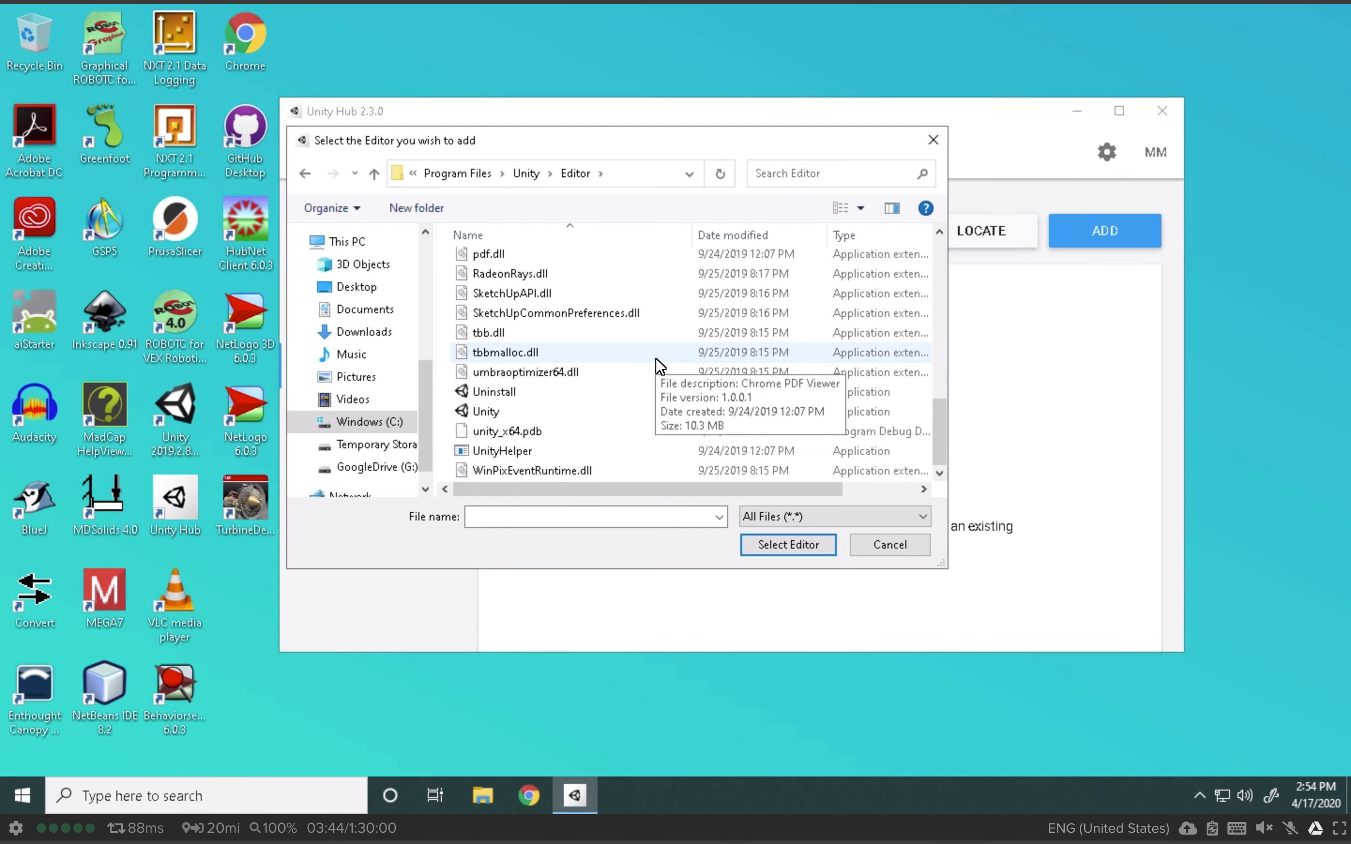
click(497, 412)
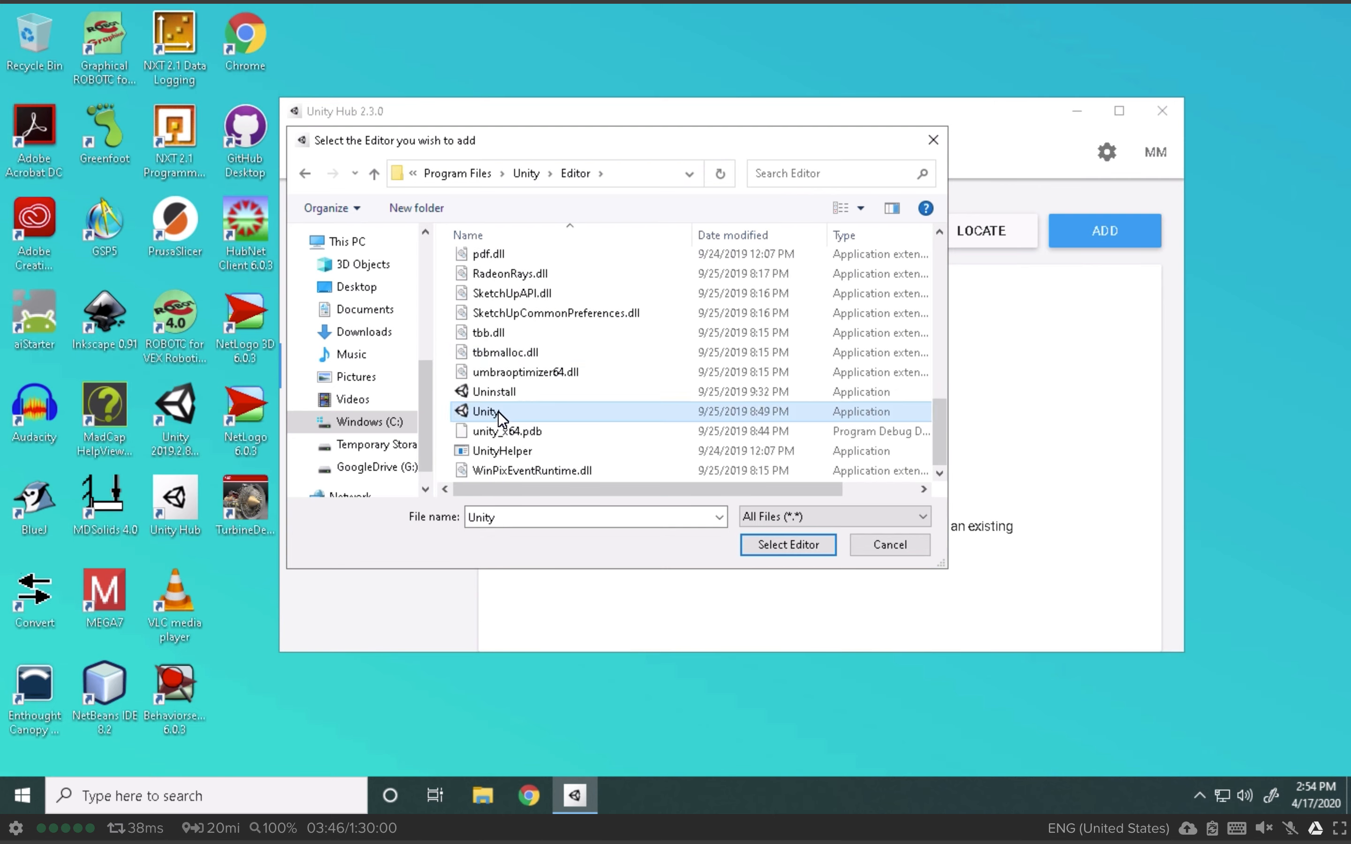
click(808, 541)
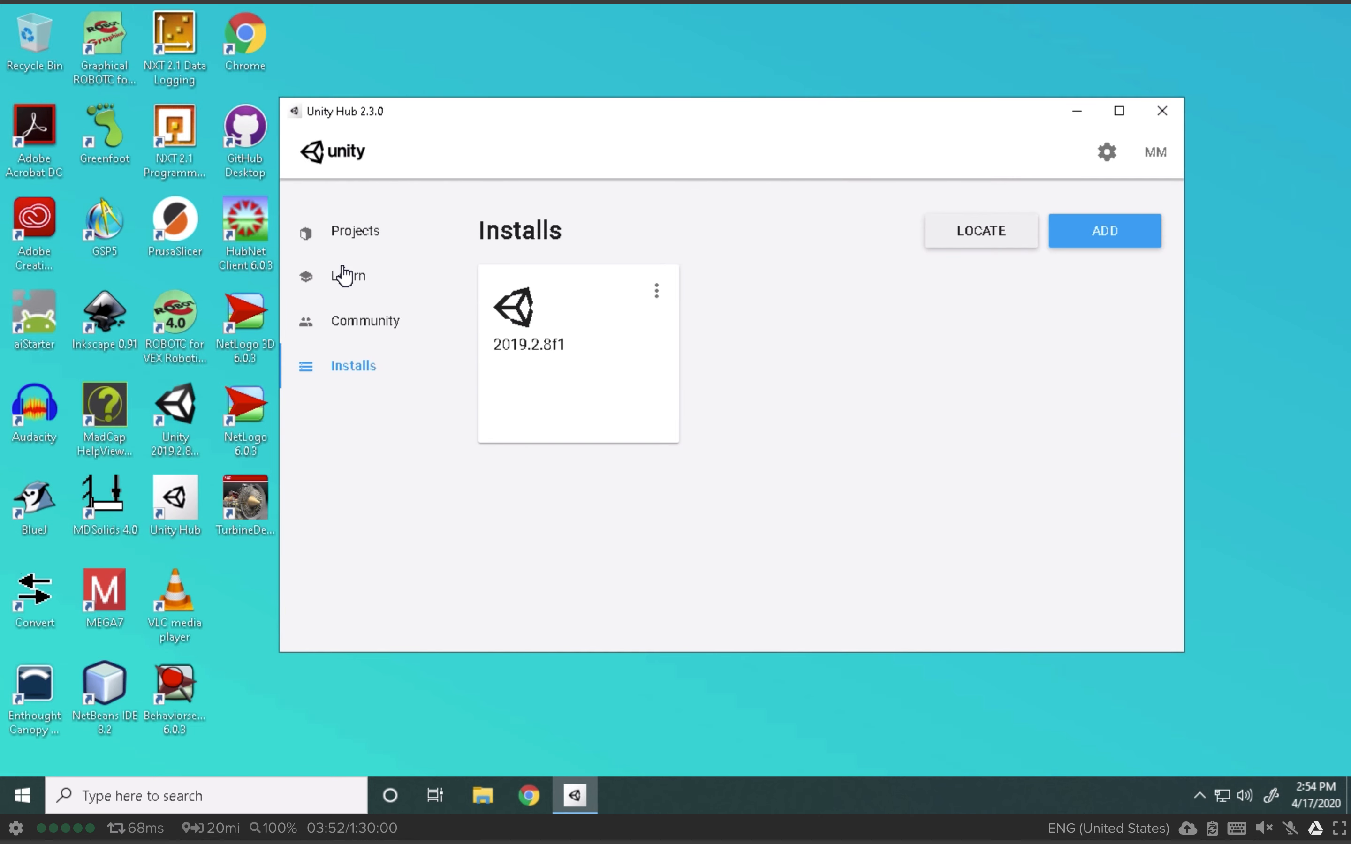
Step: Go back to the Projects list and begin a new project
click(364, 237)
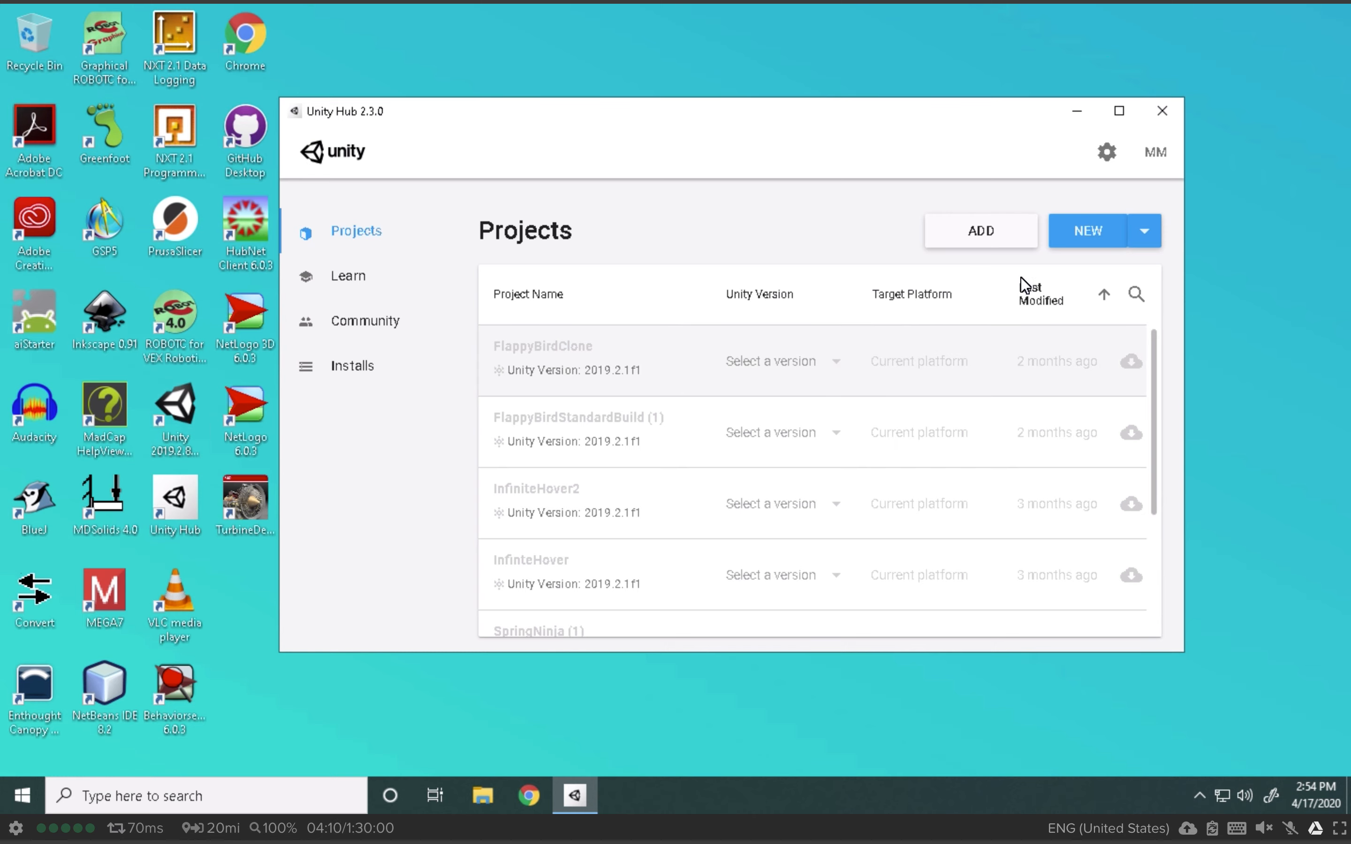
click(1086, 234)
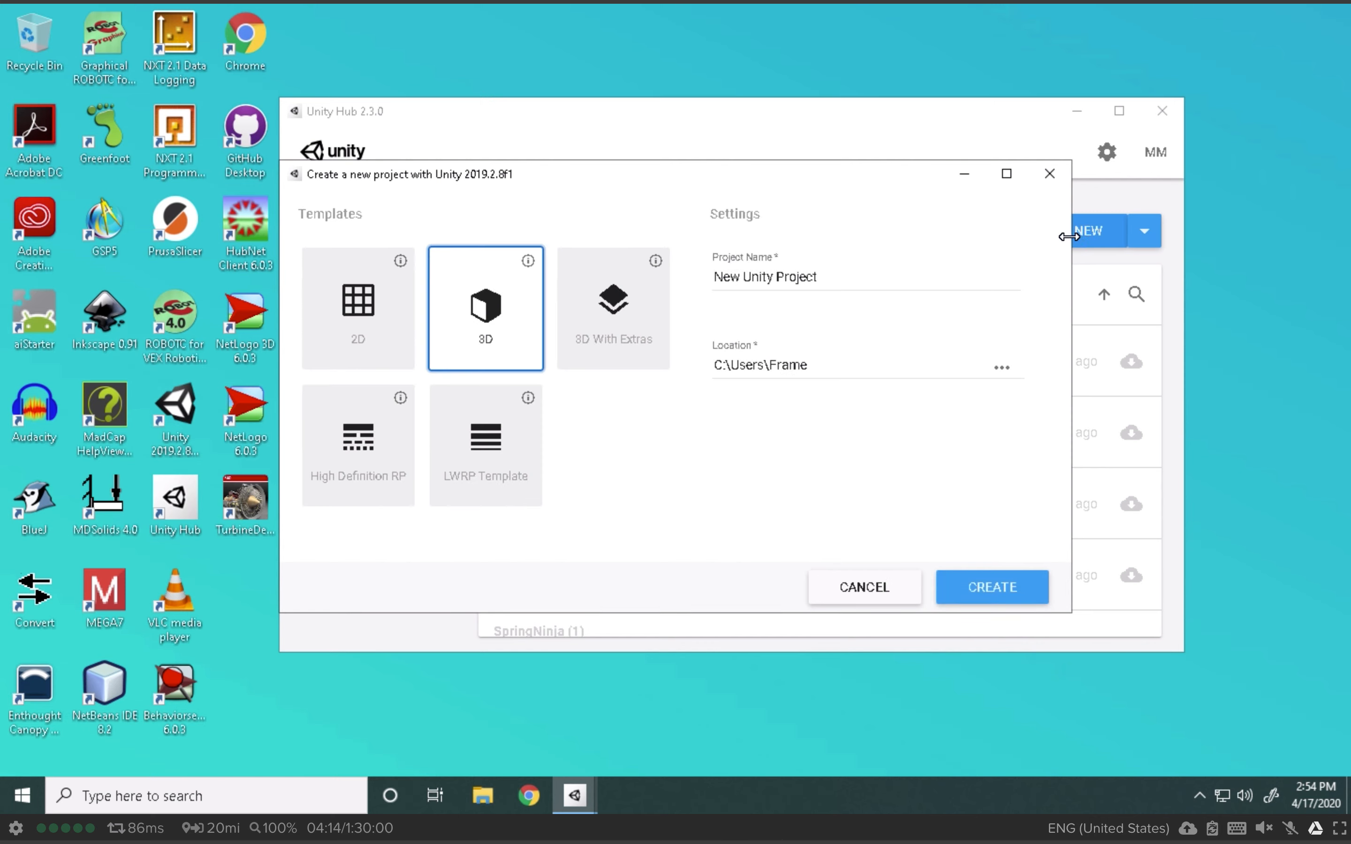
Step: Pick the 2D template and set the location to G:\Curriculum\eLearning\Game 161
click(385, 321)
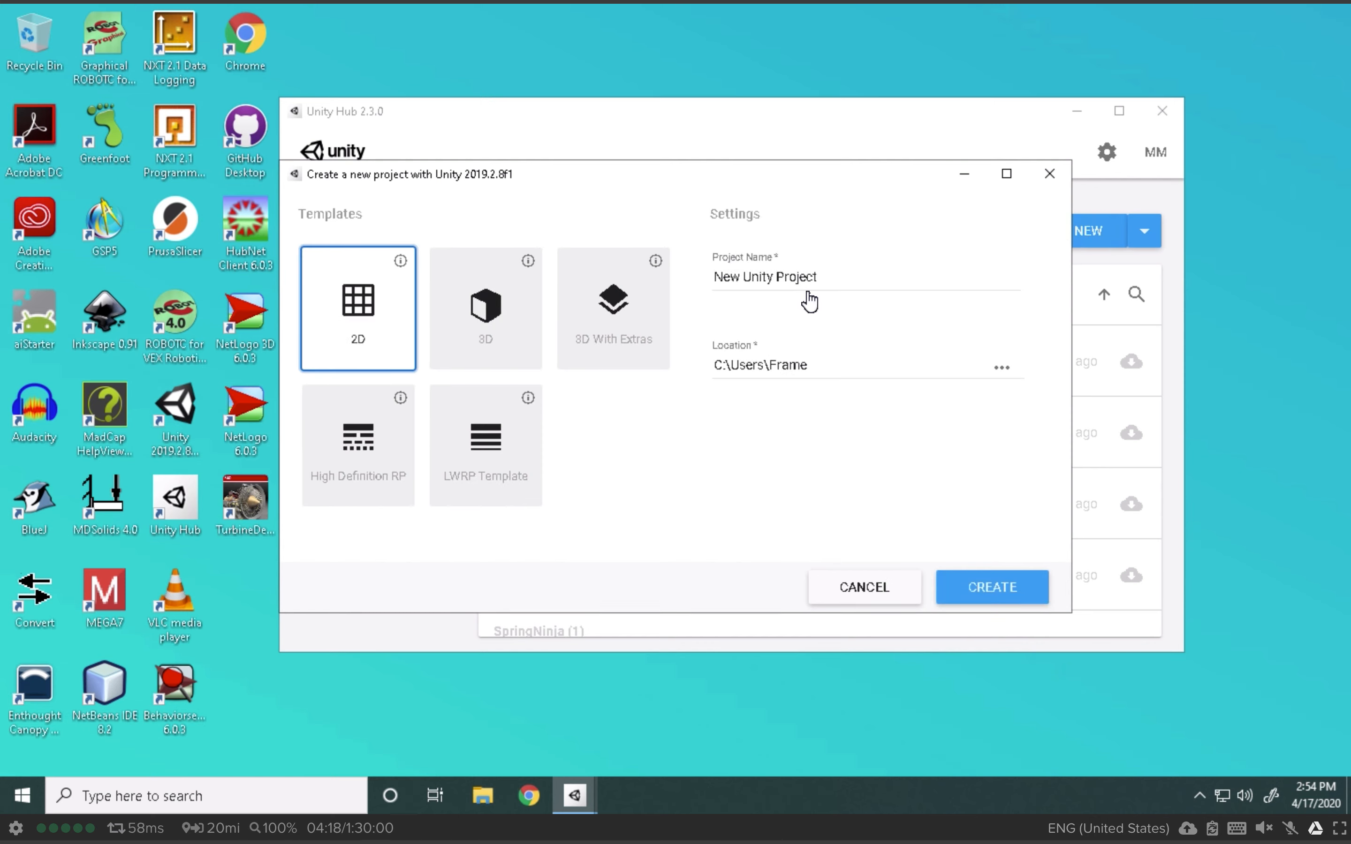
click(1010, 370)
scroll(385, 467, down, 2)
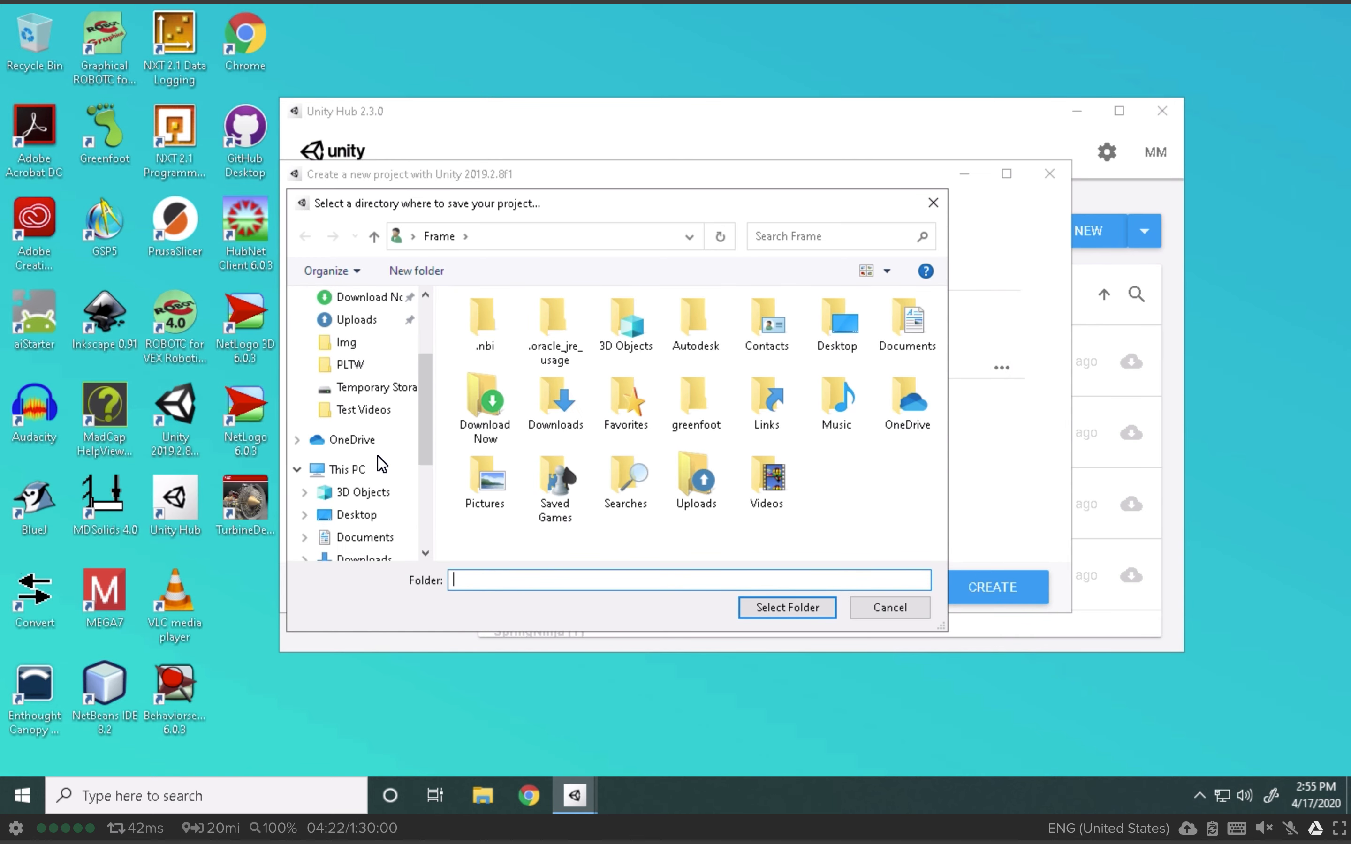
scroll(382, 464, down, 3)
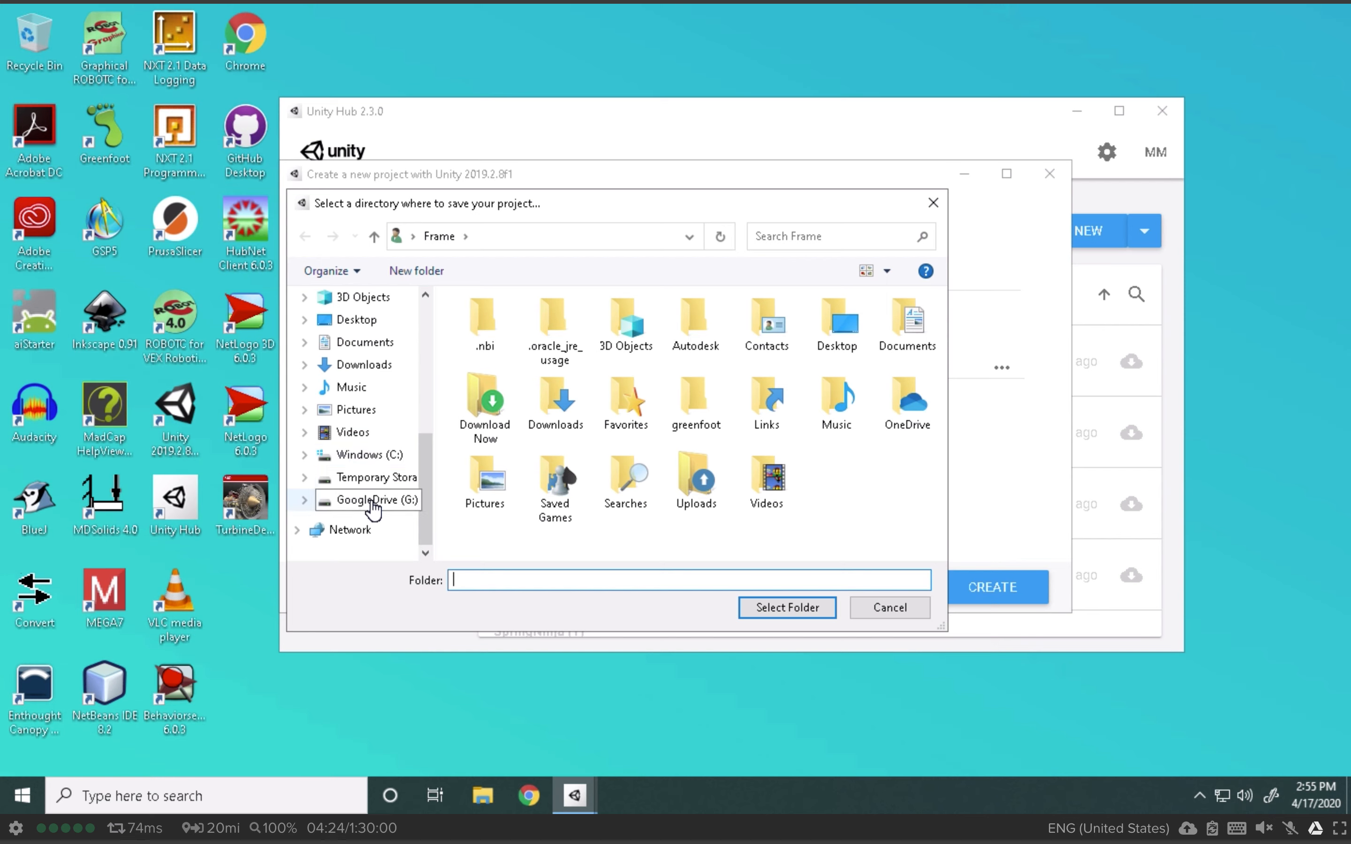
click(376, 506)
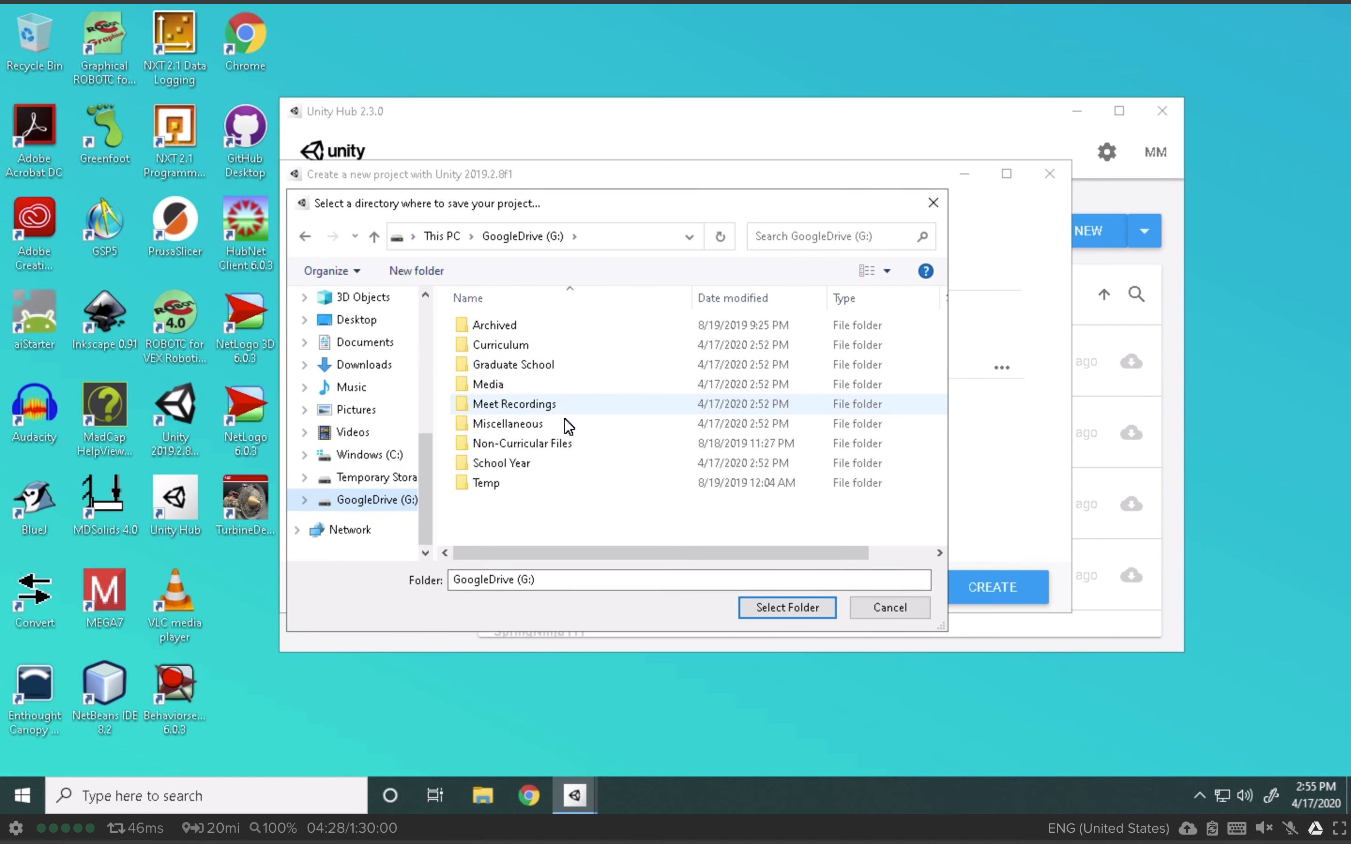
double_click(527, 343)
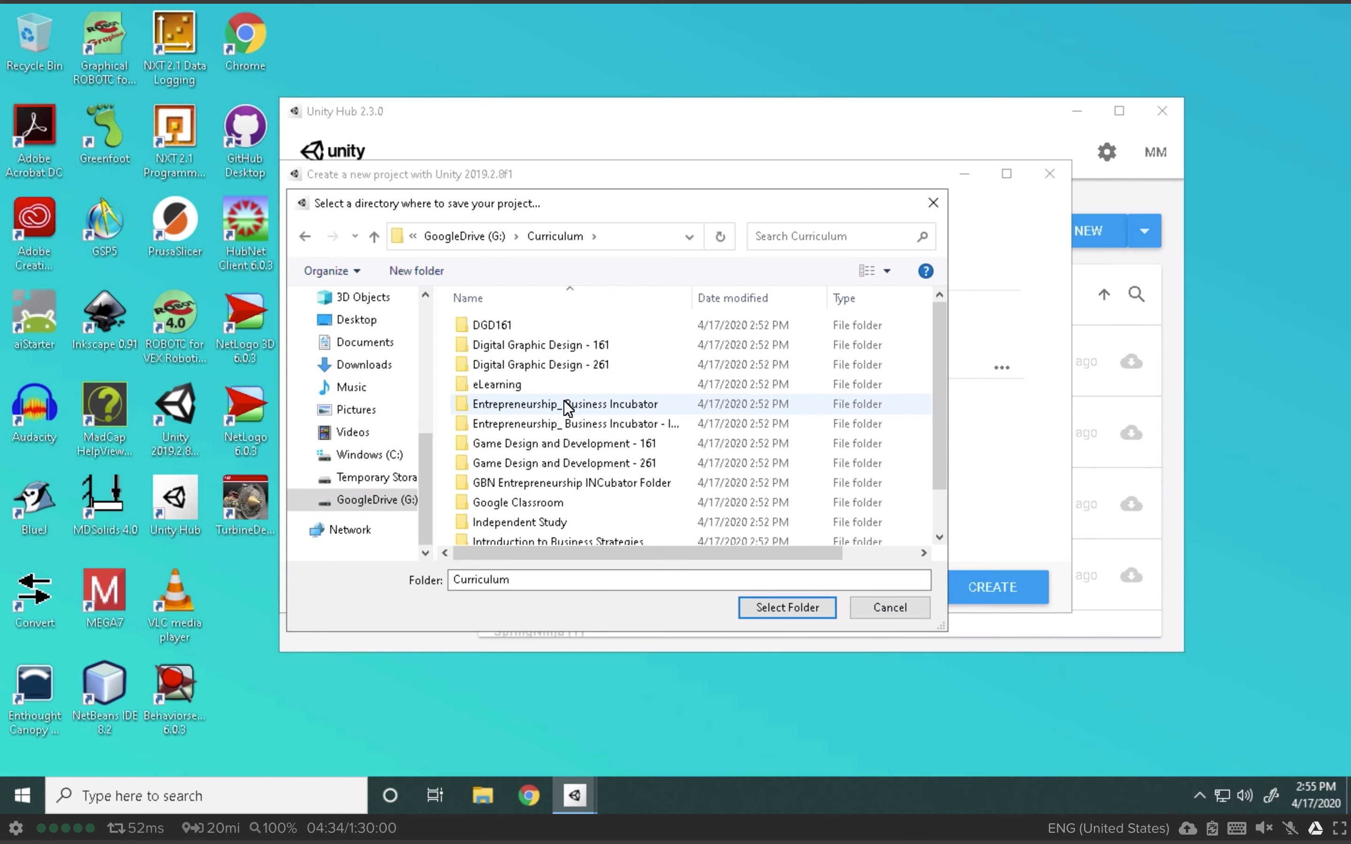
double_click(541, 384)
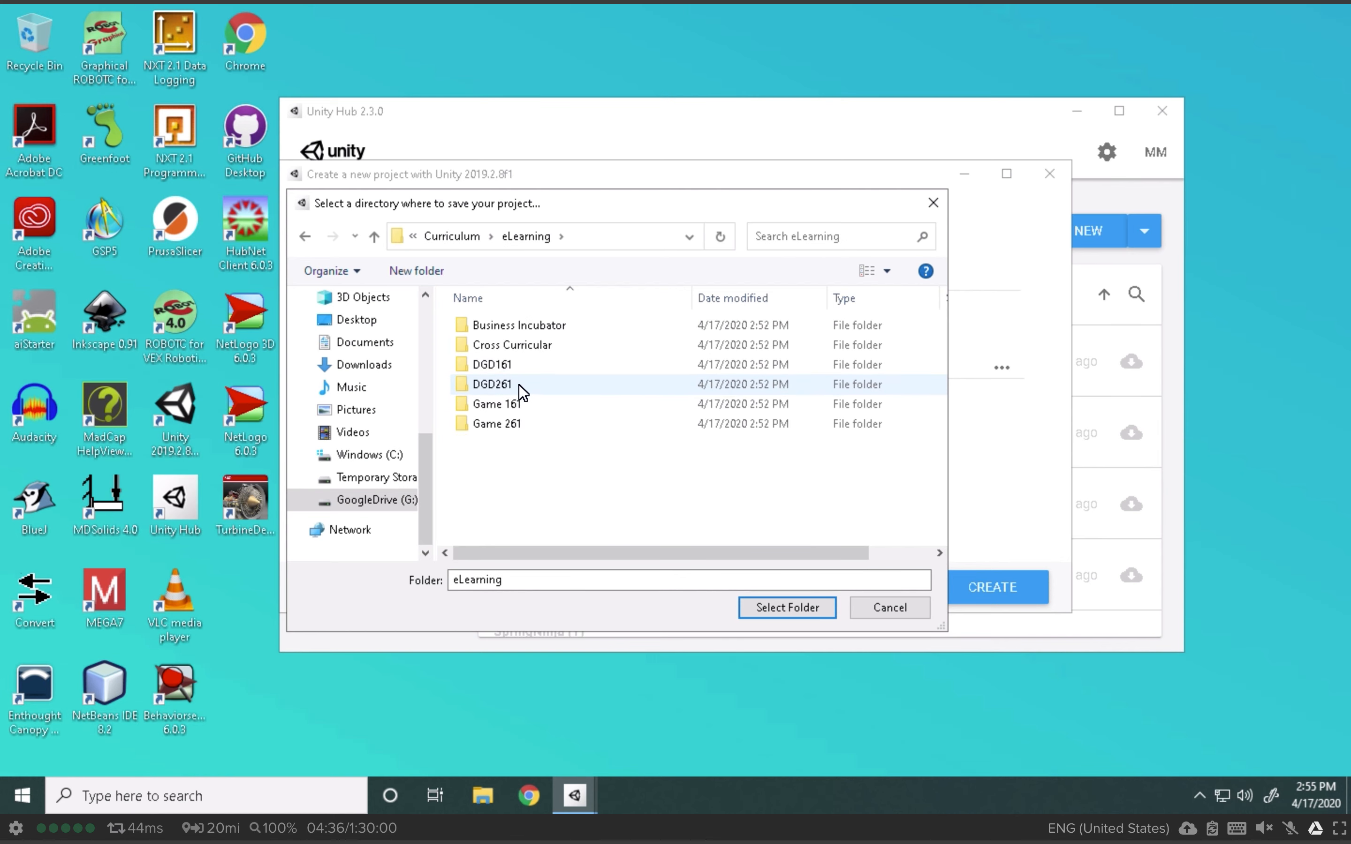
double_click(539, 402)
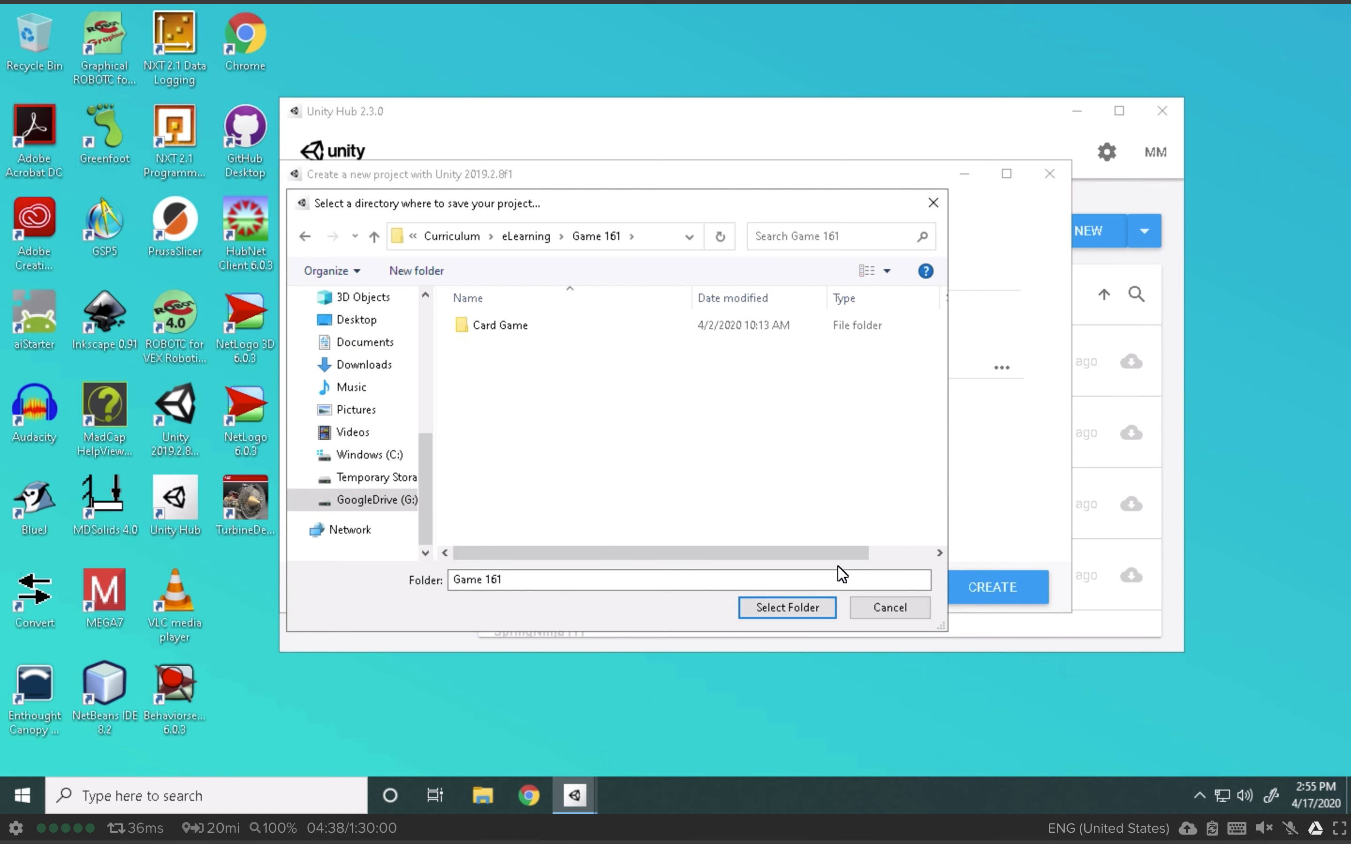
click(788, 604)
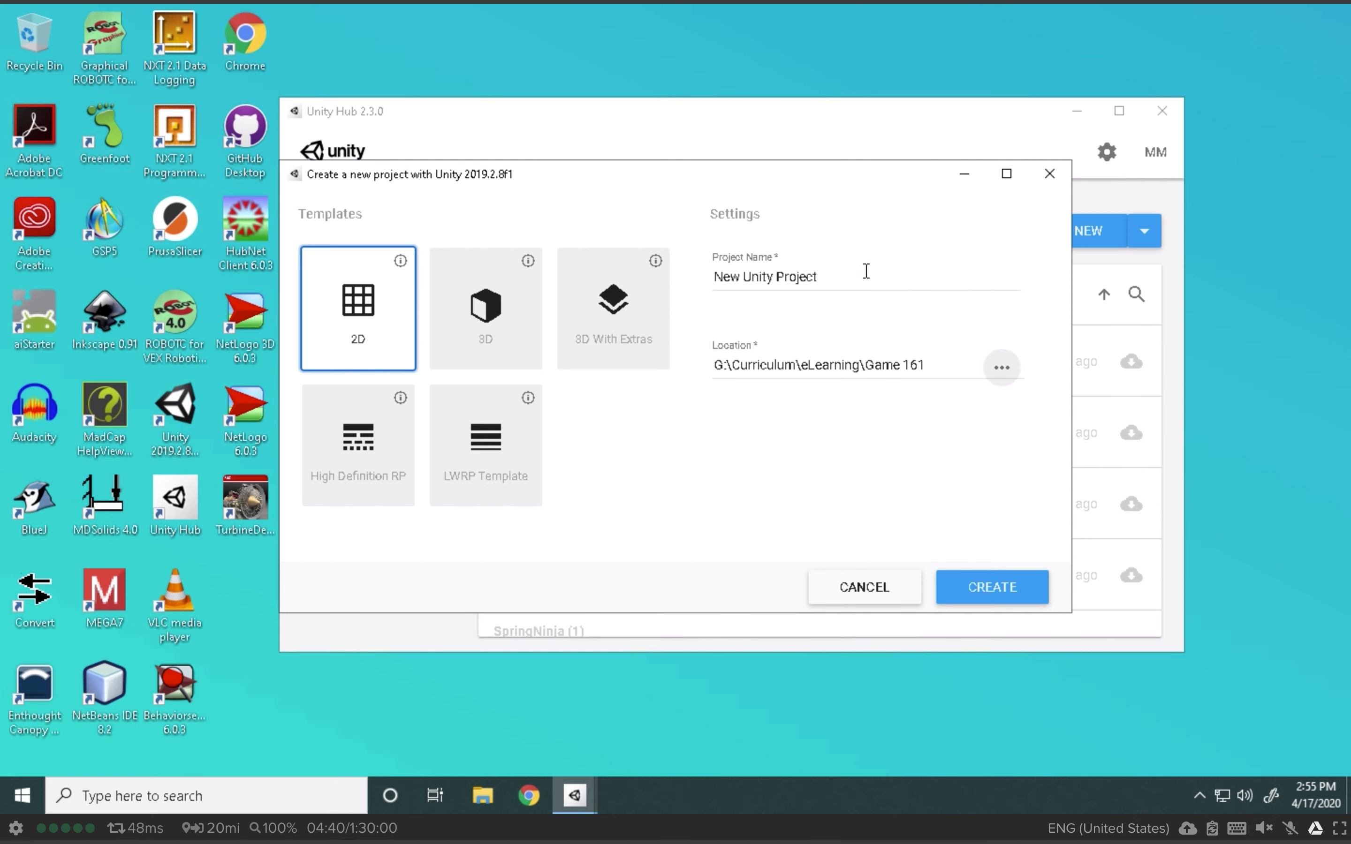
Step: Name the project 'Test Project' and create it
drag(865, 272, 699, 284)
text(Test Proj)
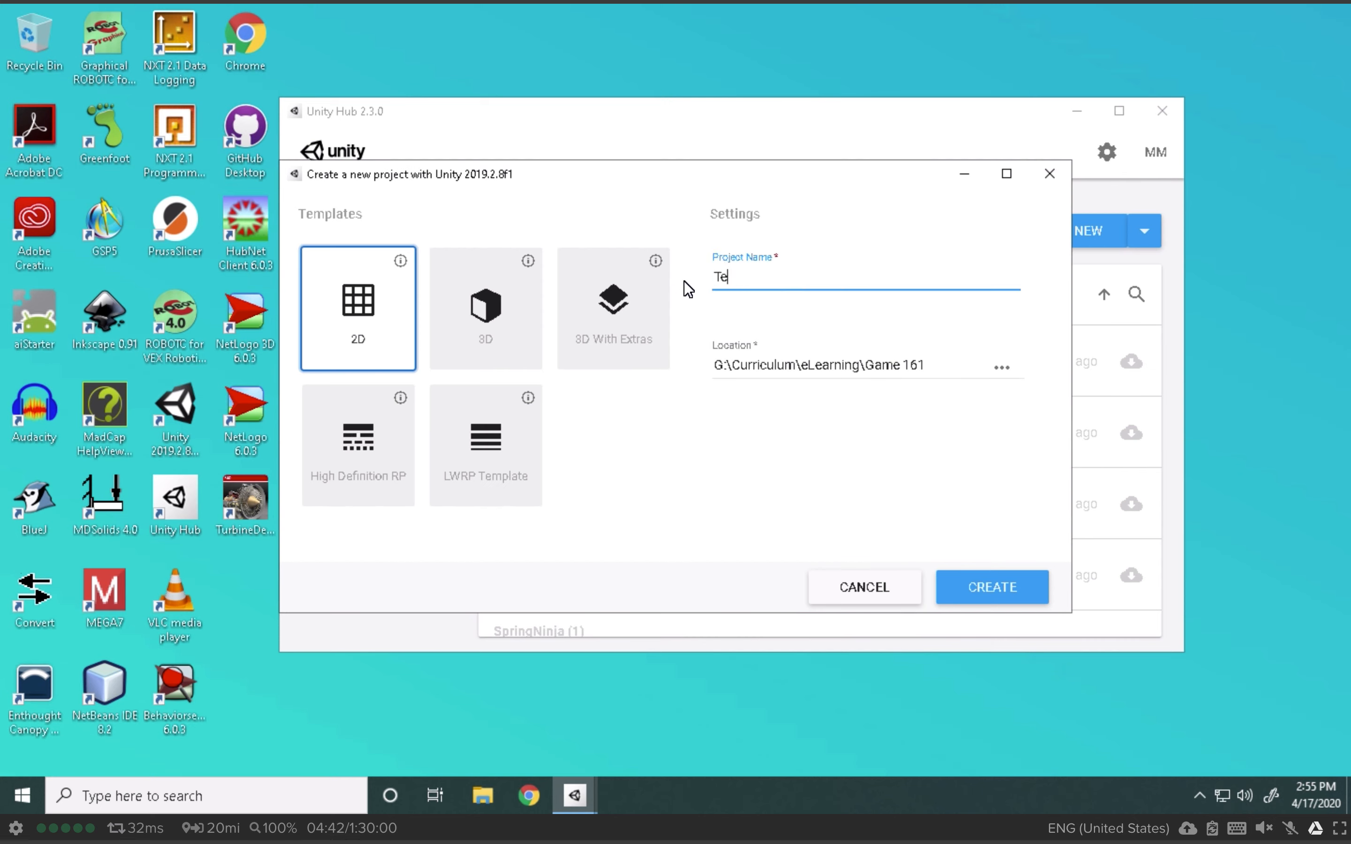
text(ect)
click(1011, 587)
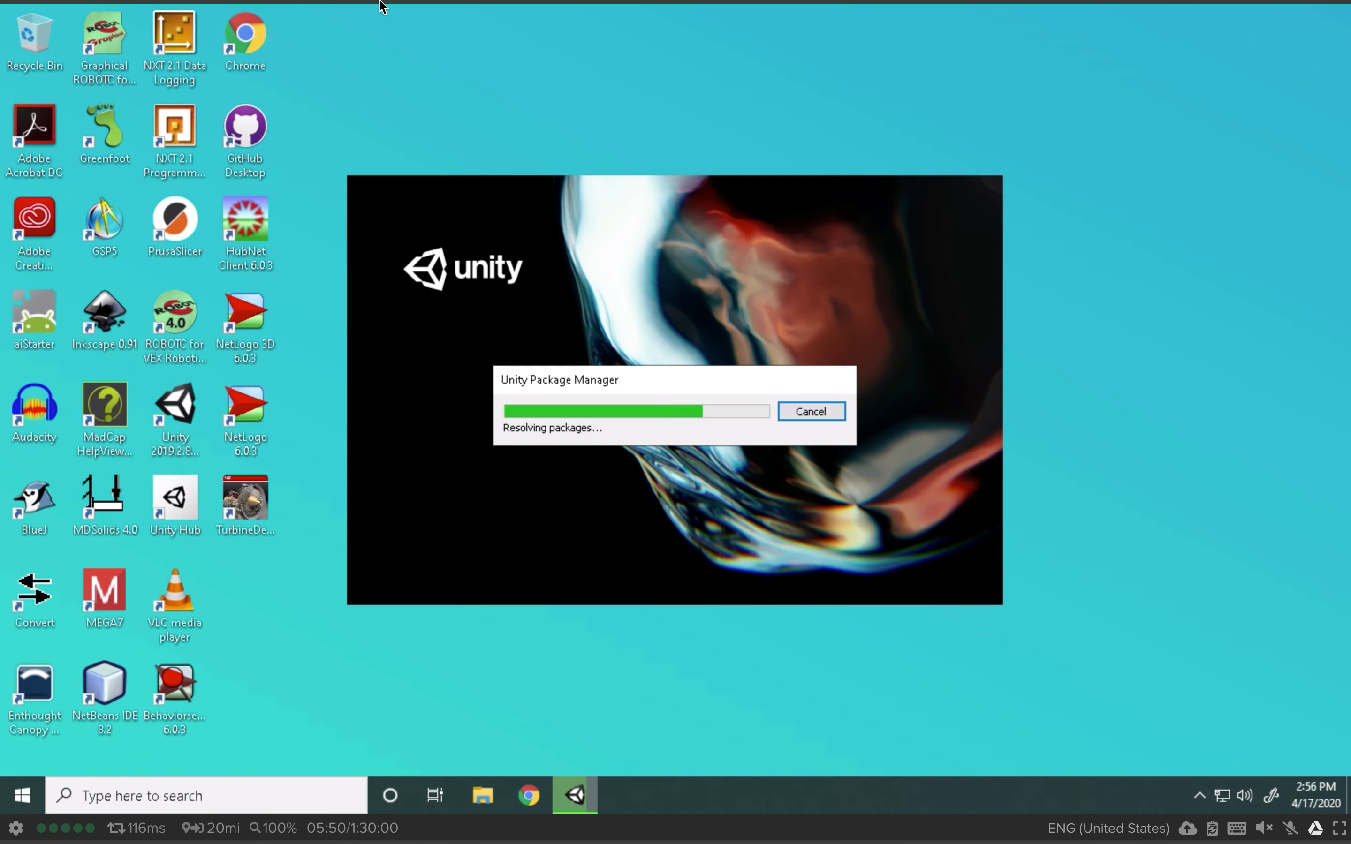
Step: While the project loads, exit Chrome's full screen and switch the remote desktop to Frame's full-screen view
mouse_move(382, 6)
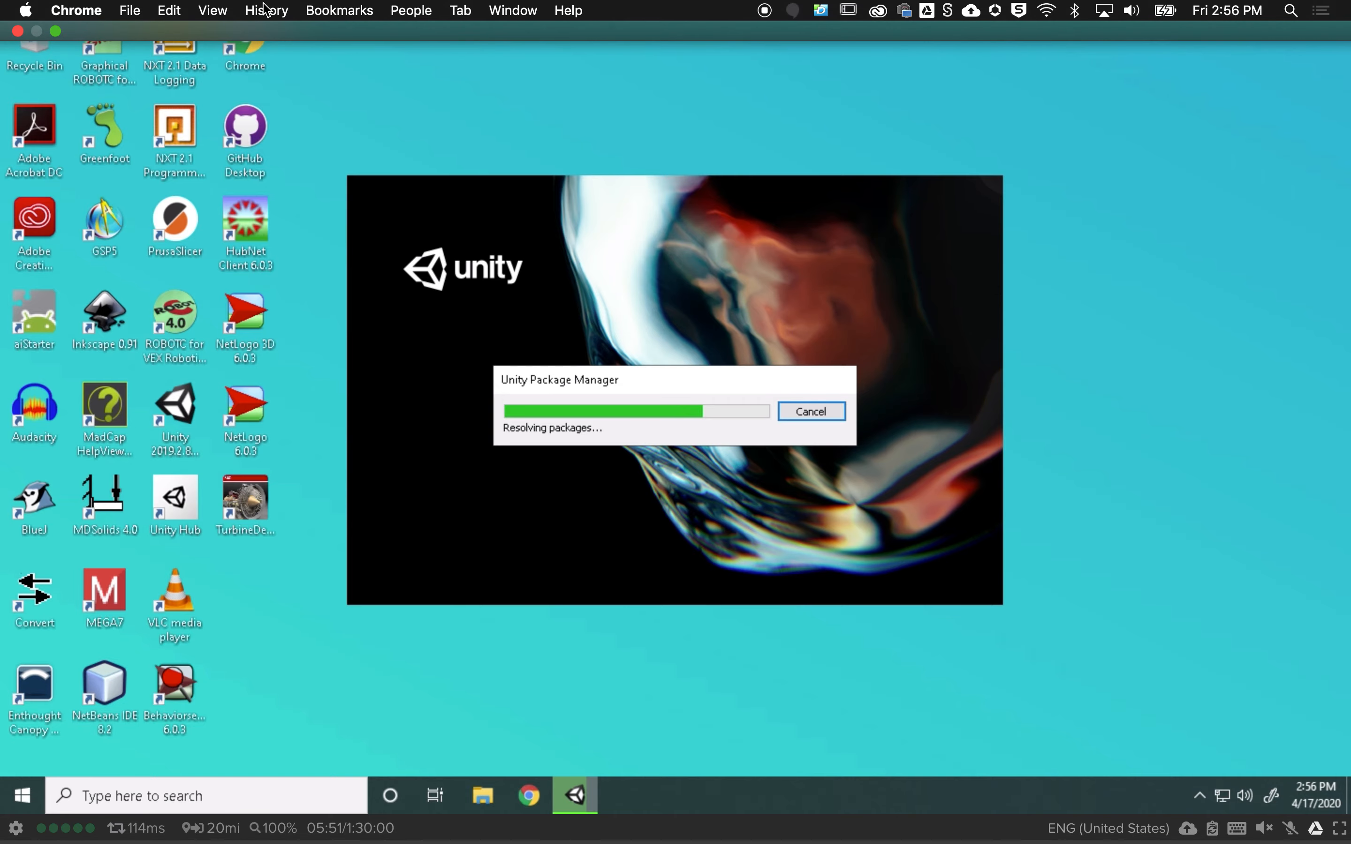
click(55, 31)
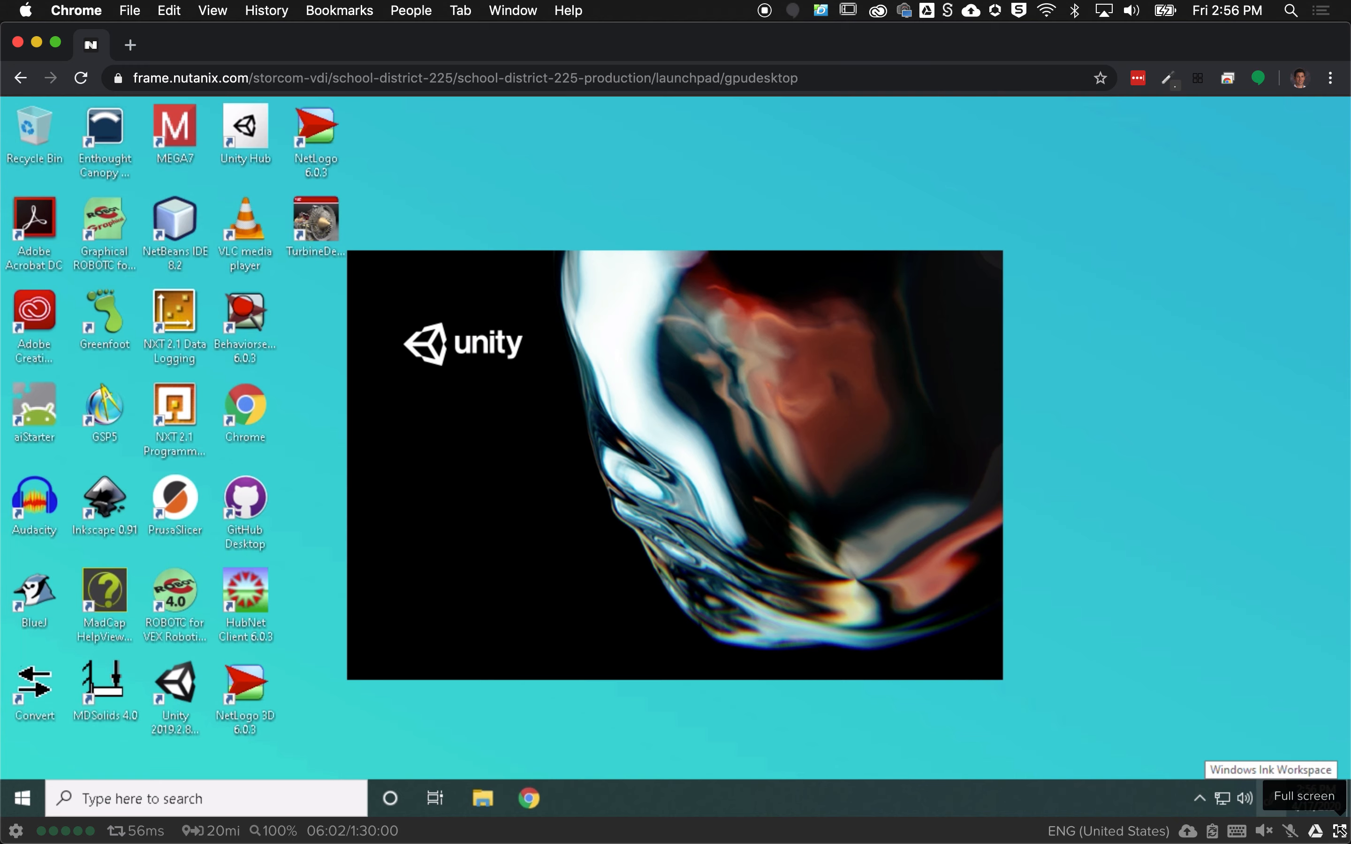
click(1340, 835)
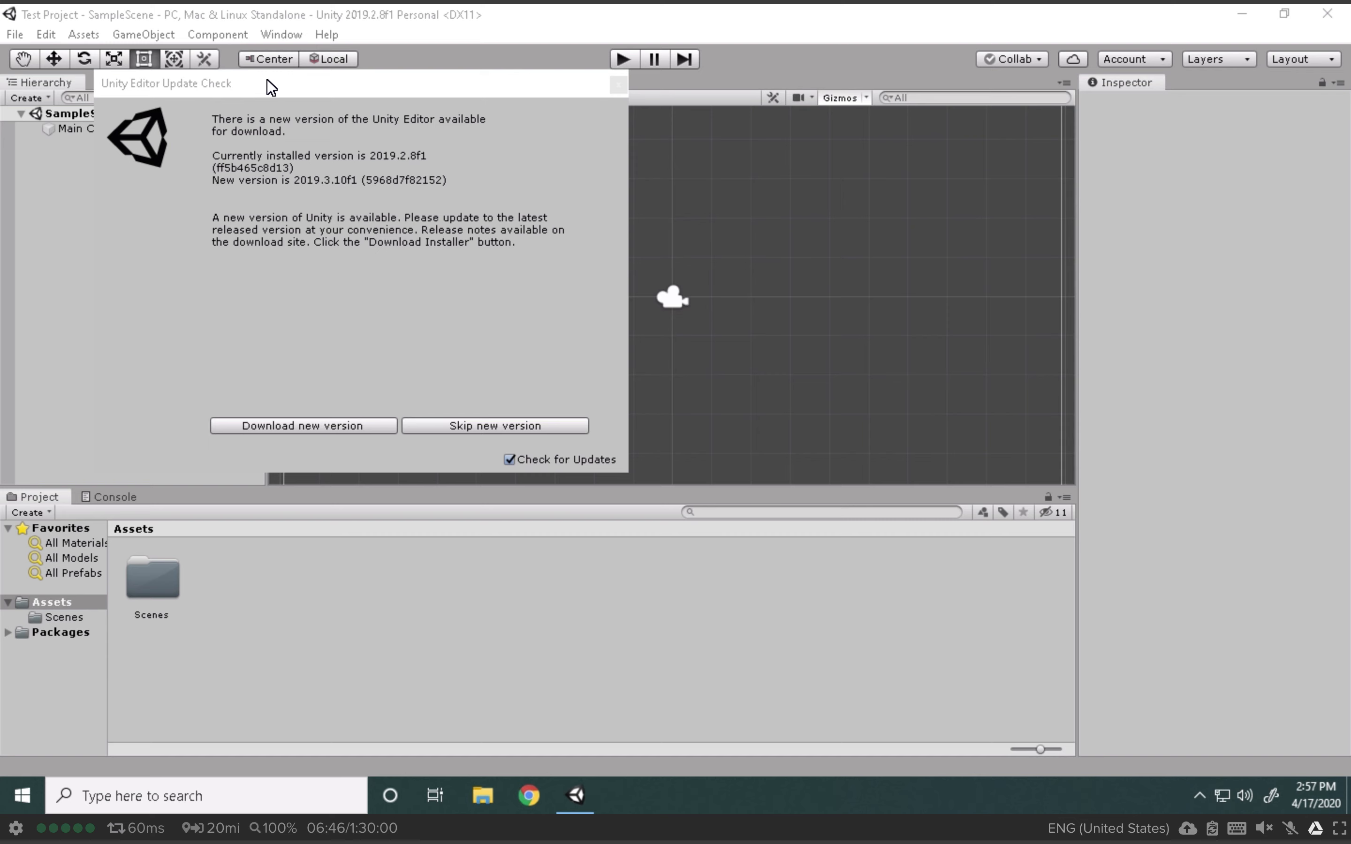
Step: Move the update notice aside and skip version 2019.3.10f1
drag(266, 80, 400, 106)
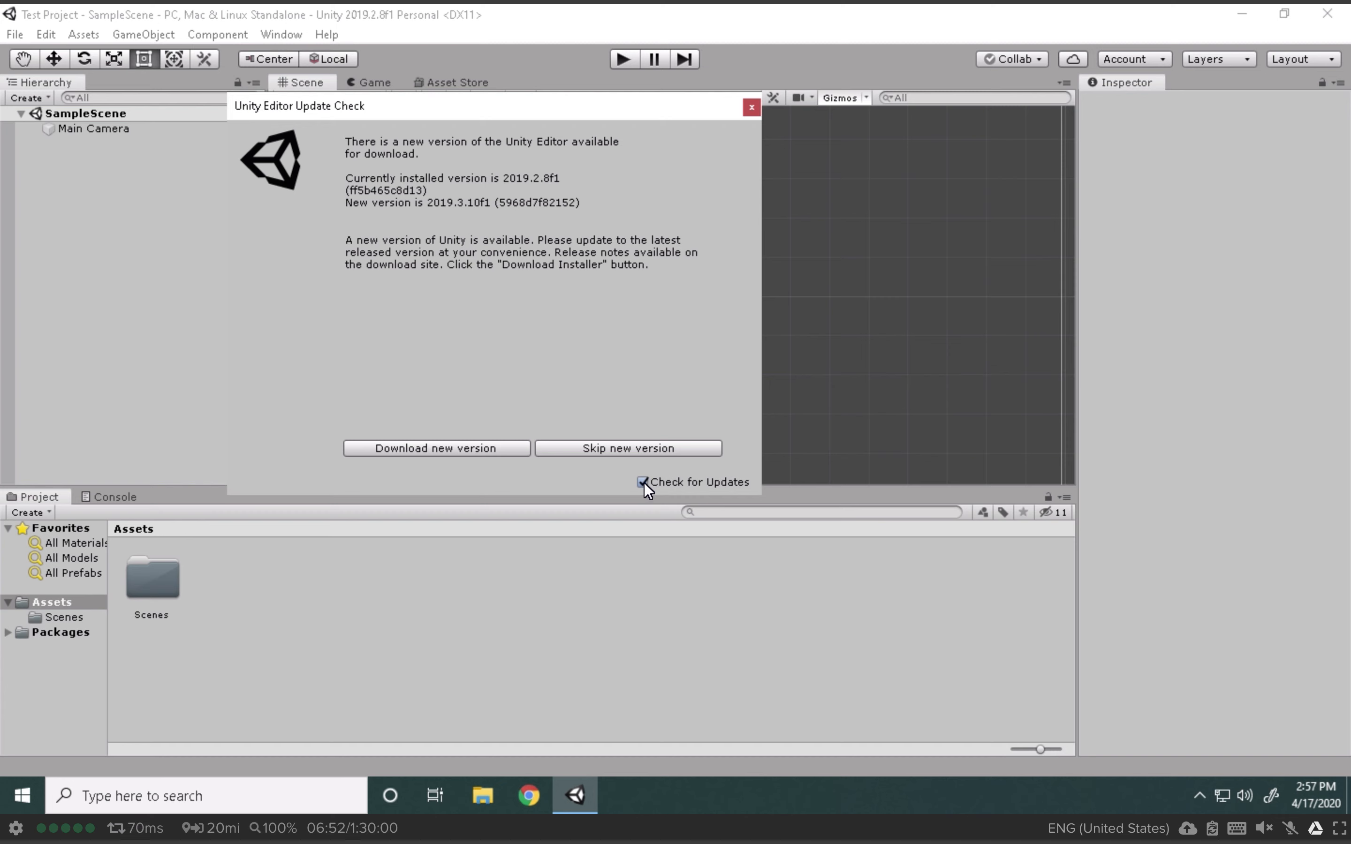
click(624, 449)
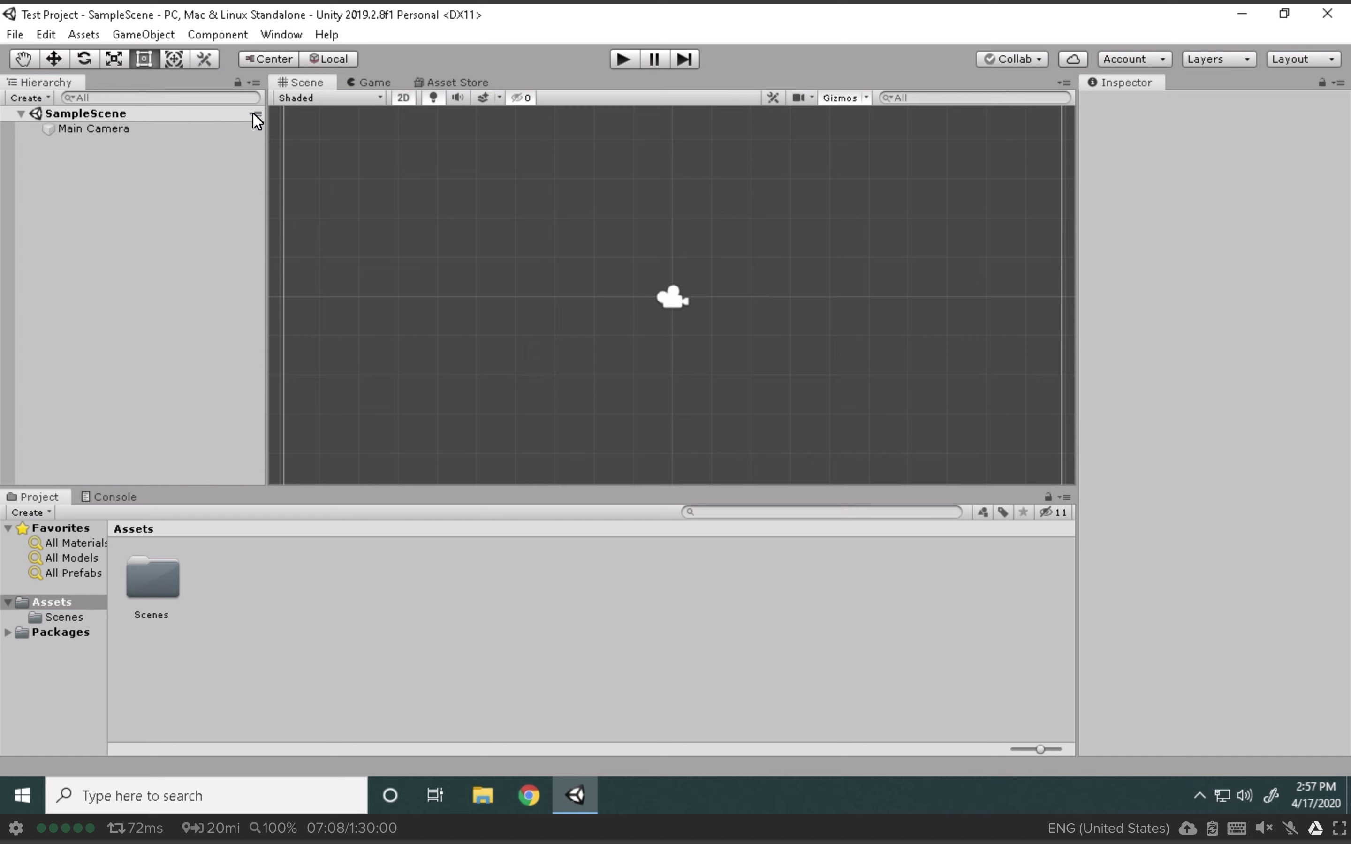
Step: Dock the Hierarchy beside the Inspector and move the Game view into the lower dock
drag(44, 88, 1198, 91)
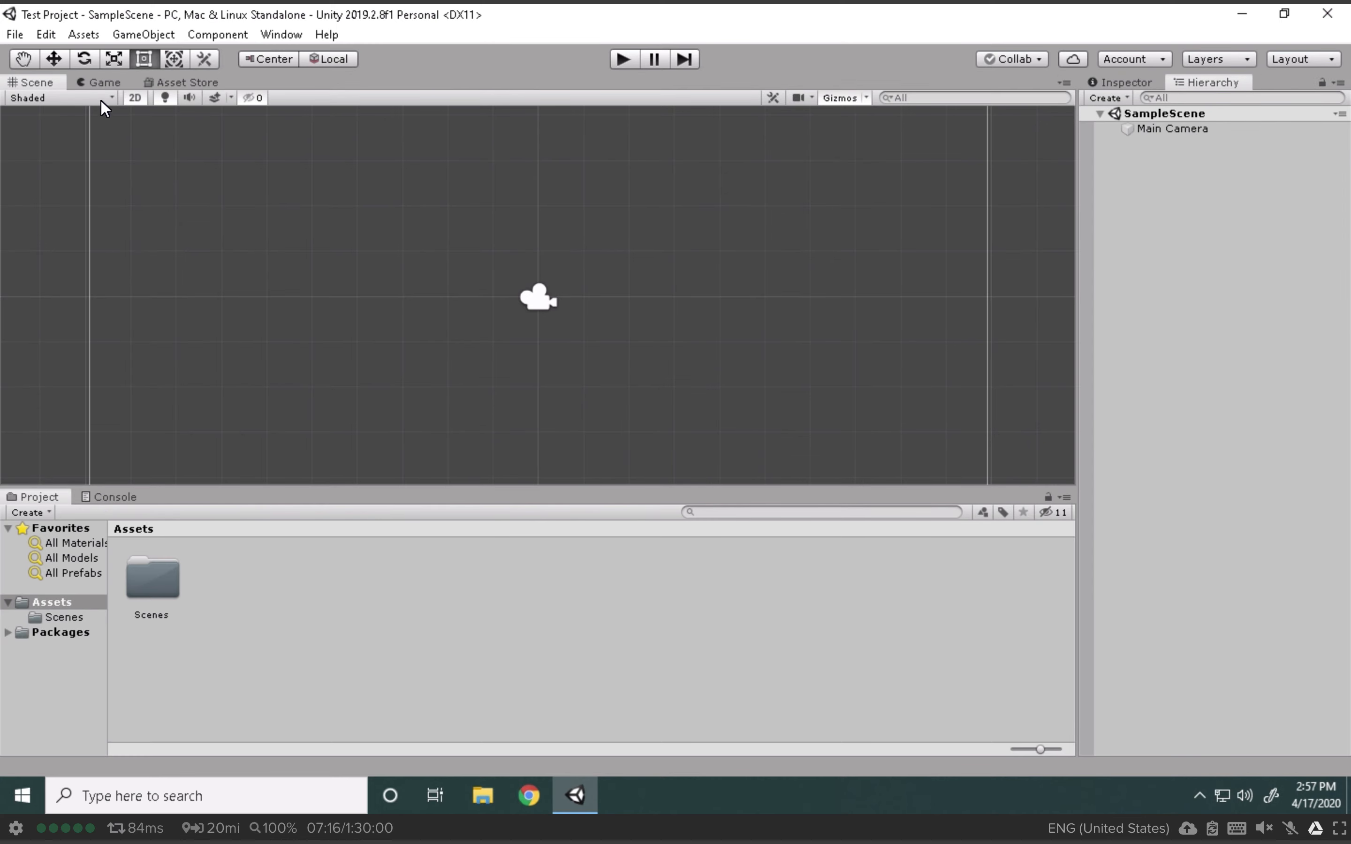
drag(91, 99, 47, 498)
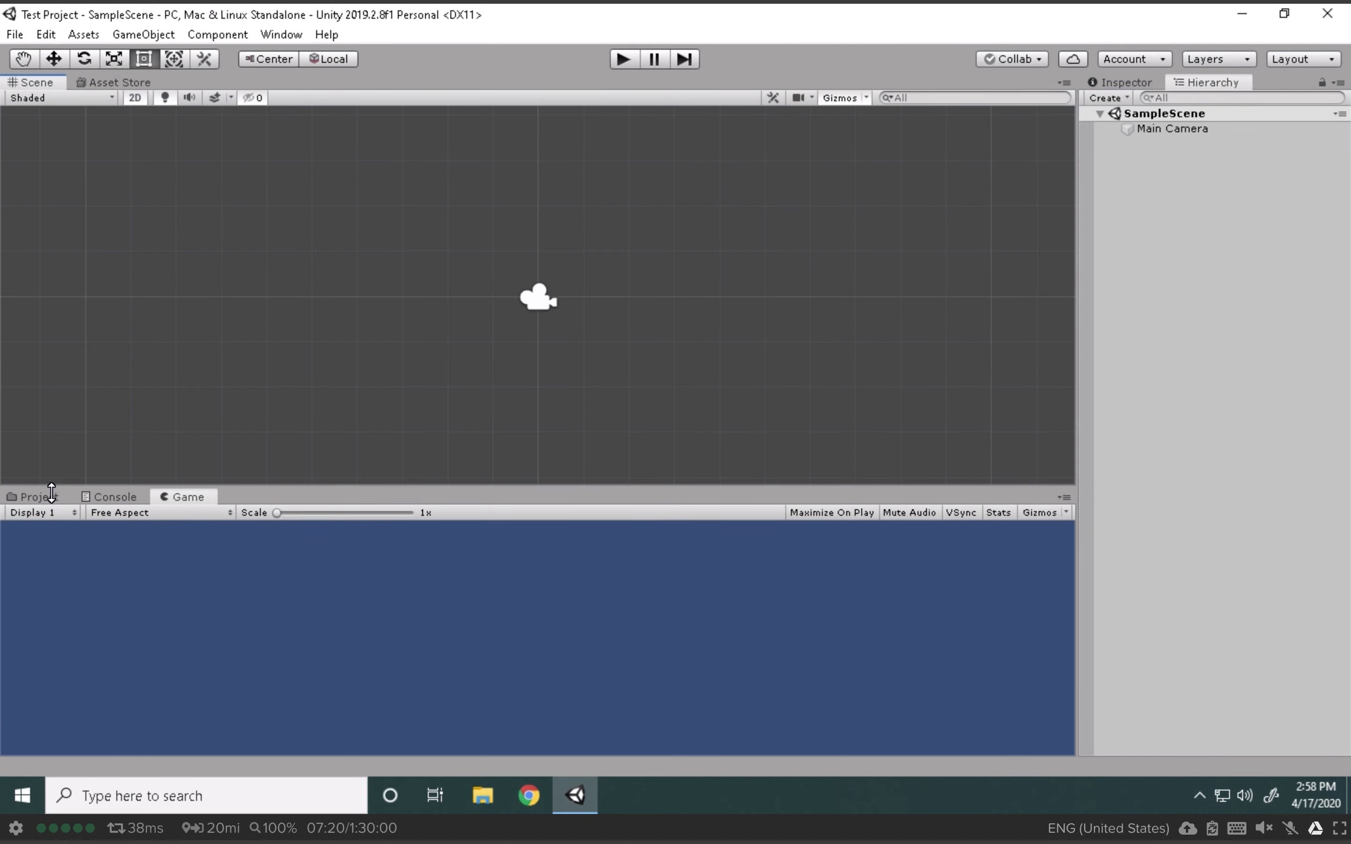
drag(541, 494, 975, 458)
Step: Dock Project and Console under the Hierarchy, split off the Inspector, and close Asset Store
click(39, 455)
drag(39, 455, 1223, 615)
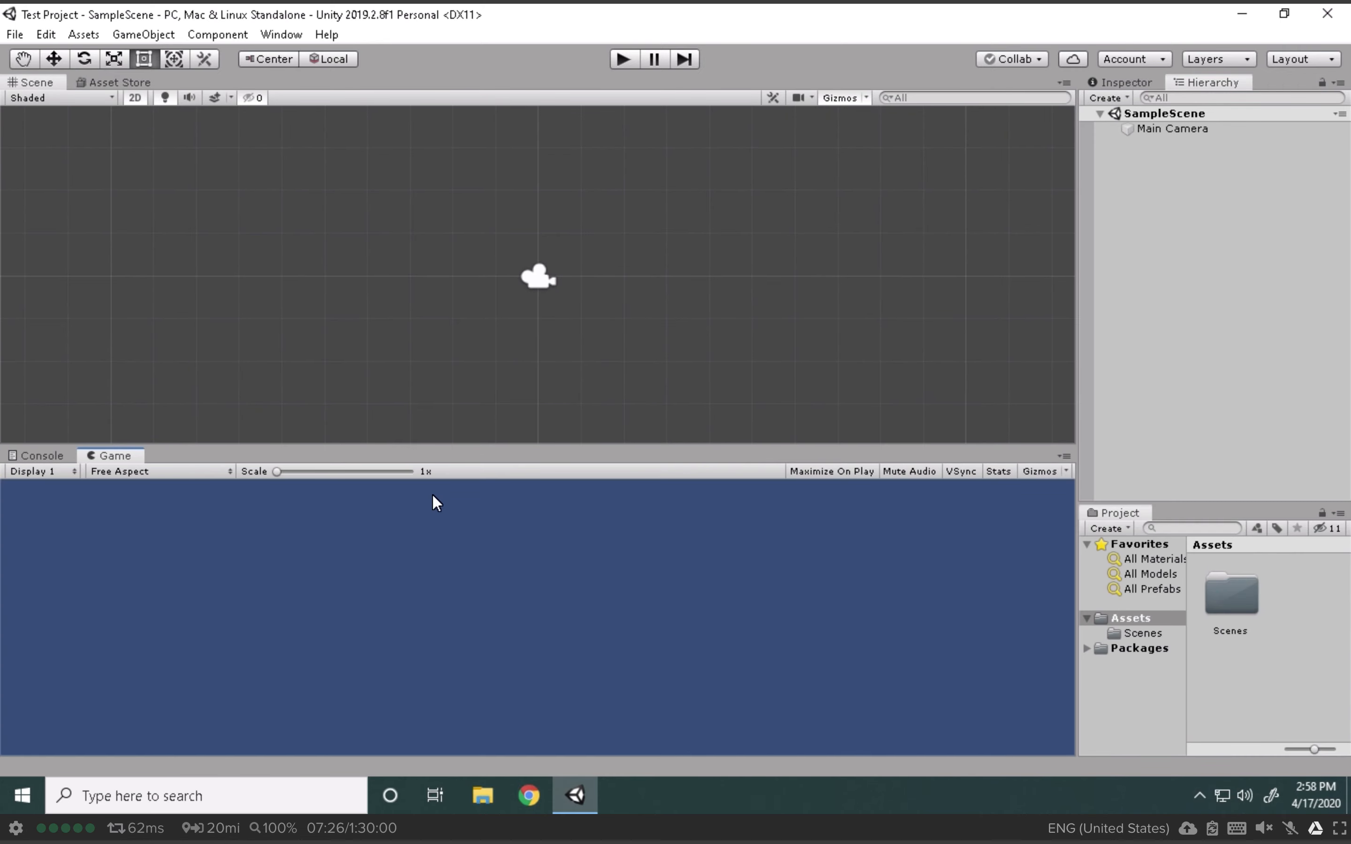
drag(54, 460, 1195, 519)
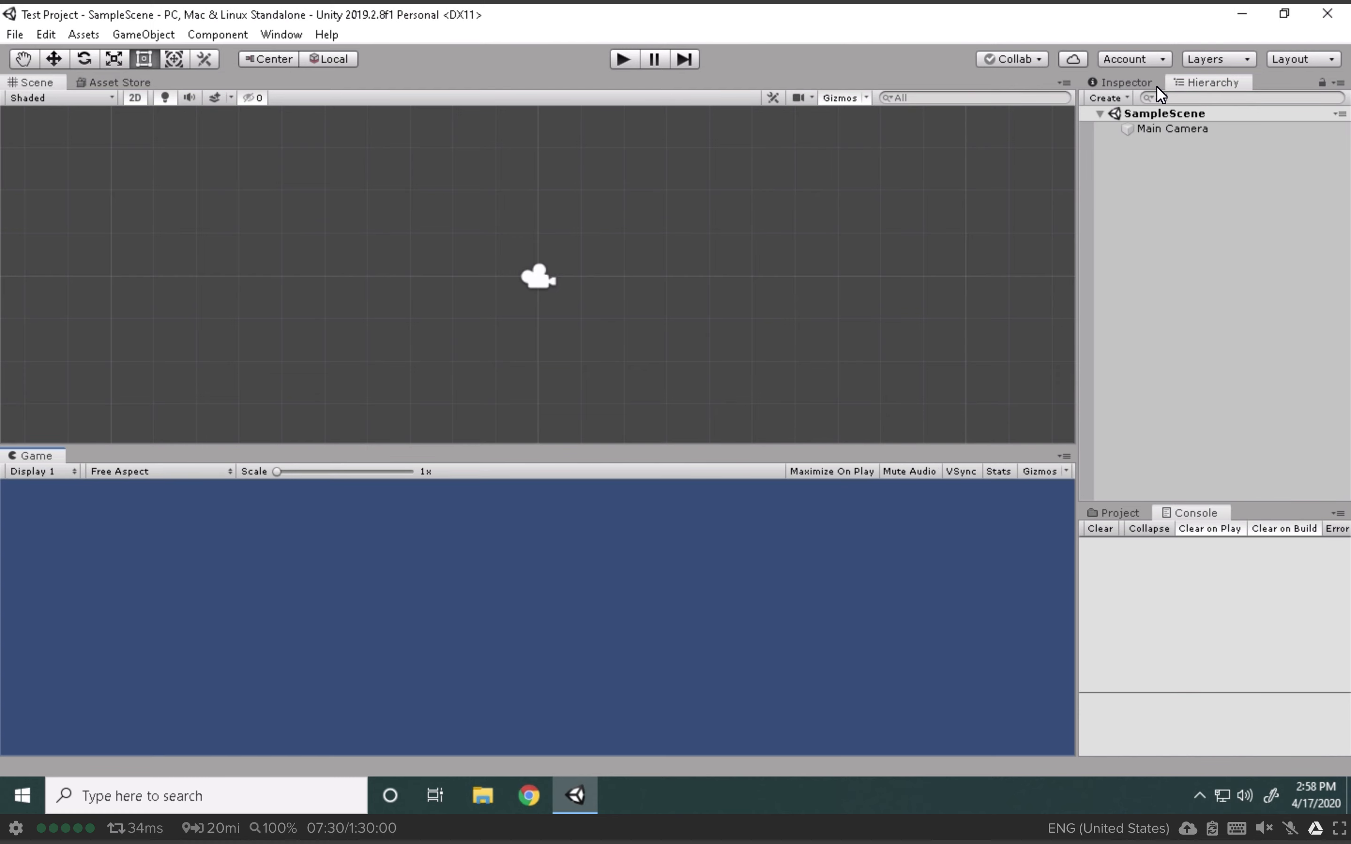
drag(1133, 84, 1335, 187)
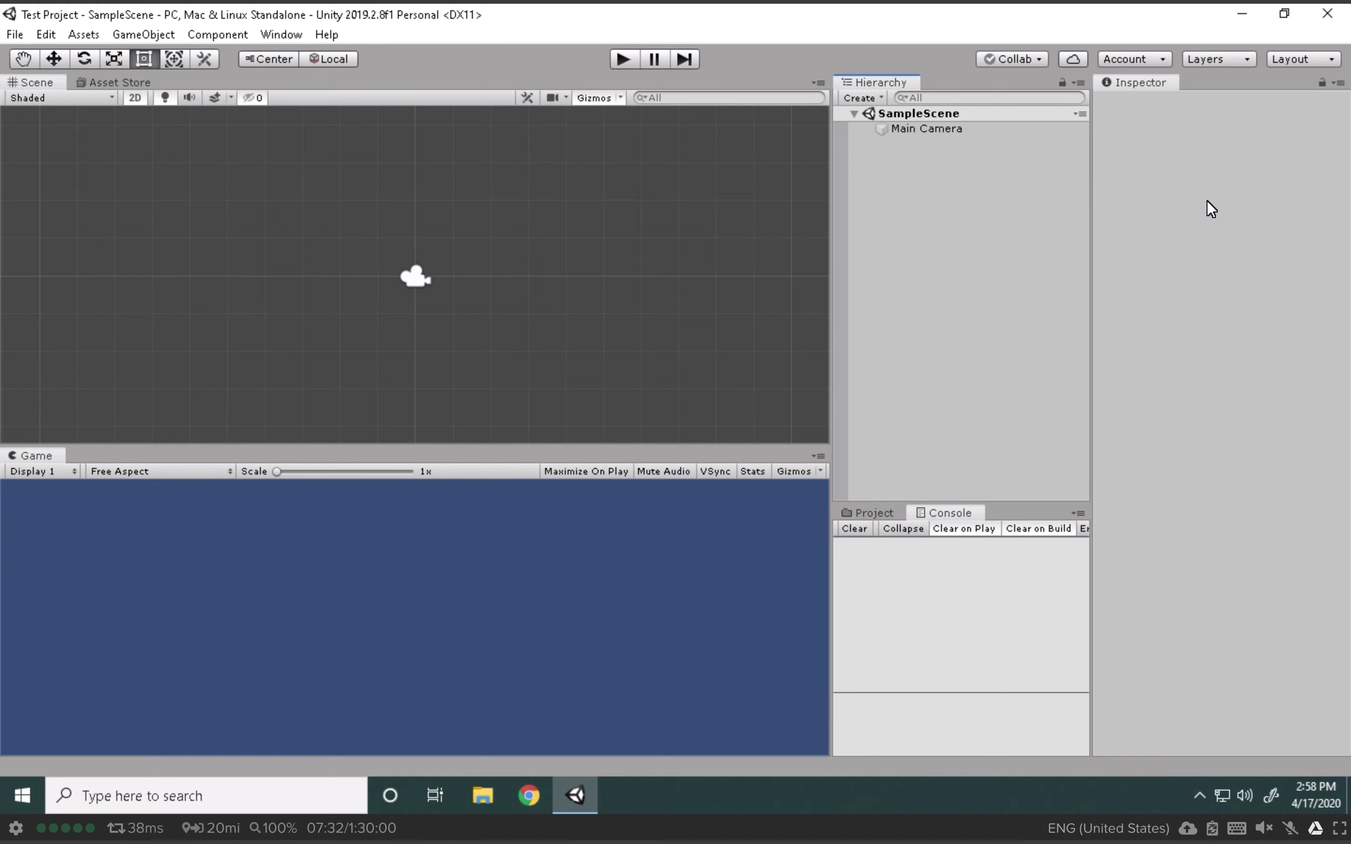
right_click(122, 81)
click(215, 143)
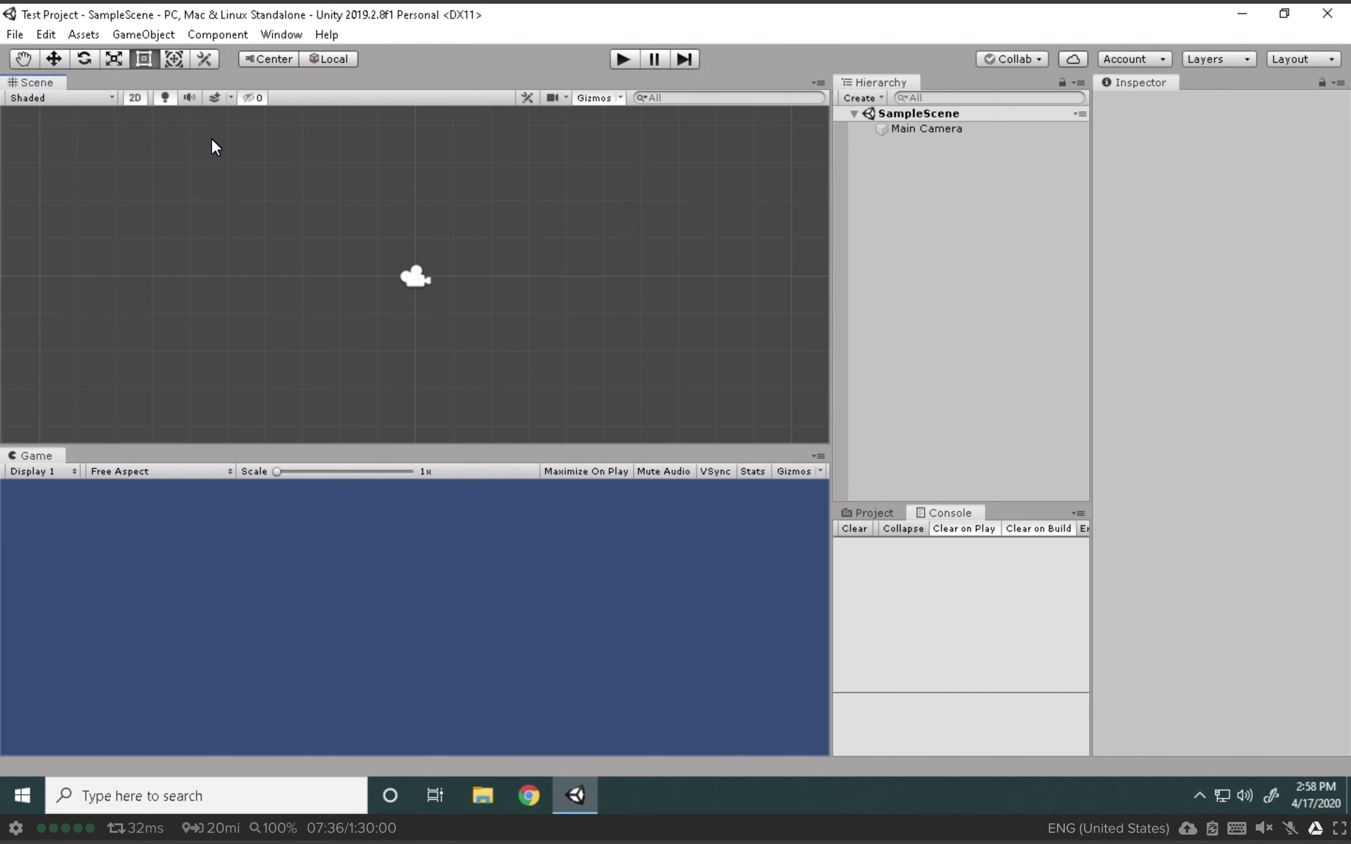
Step: Add an Animator panel as a tab beside the Scene view
click(288, 29)
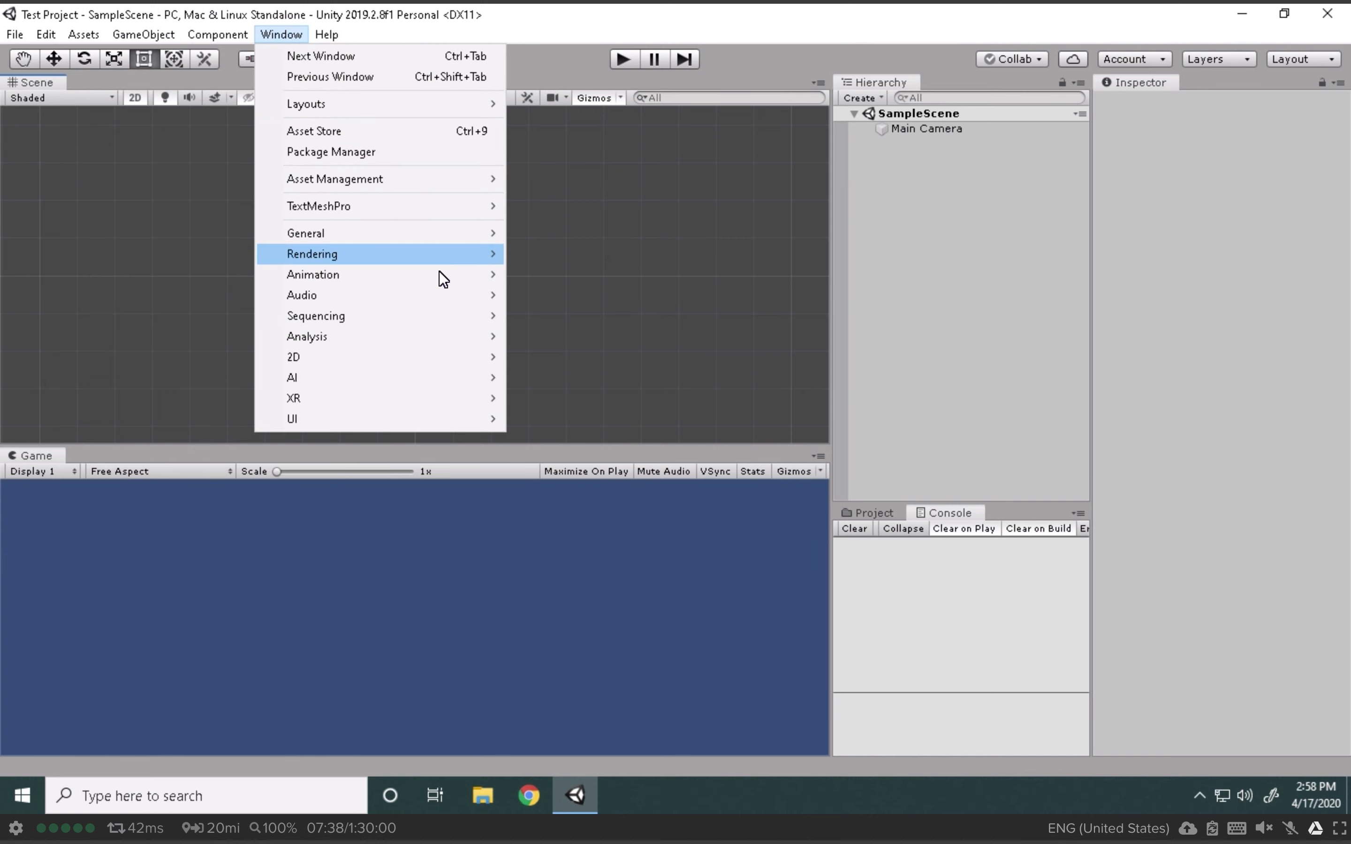
mouse_move(443, 272)
click(575, 296)
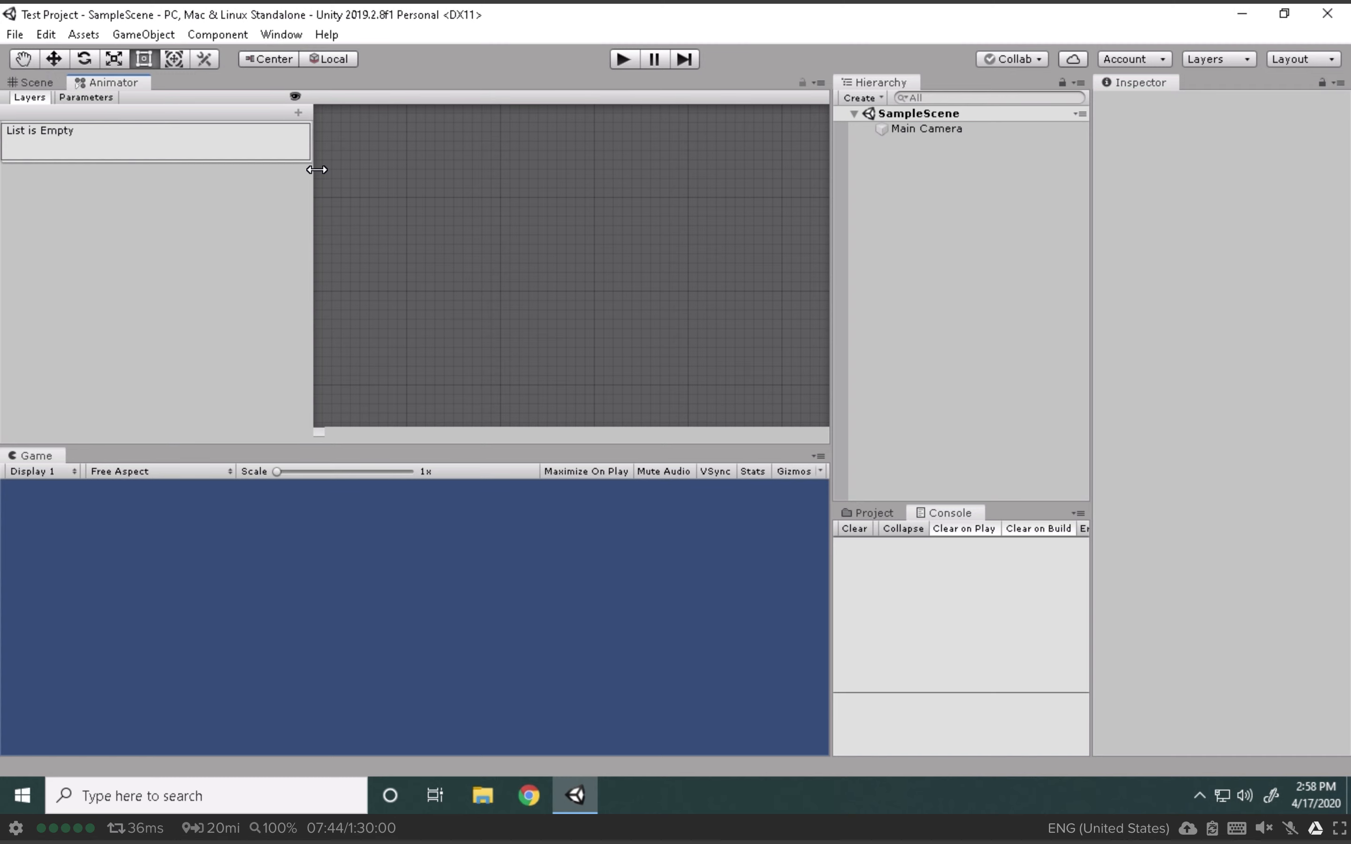
click(35, 82)
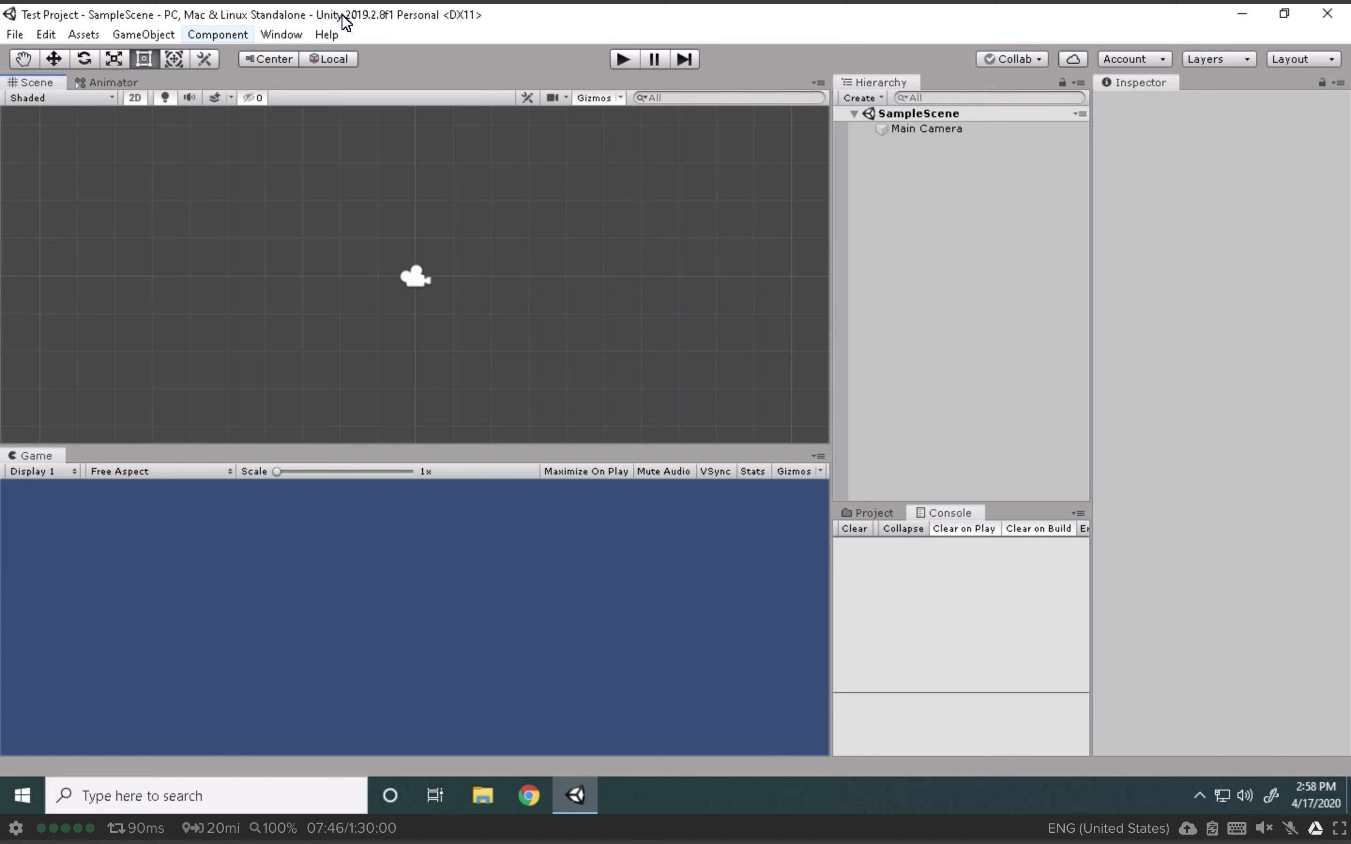
Step: Dock an Animation window beside the Game view and widen the Hierarchy and Console column
click(282, 34)
mouse_move(427, 274)
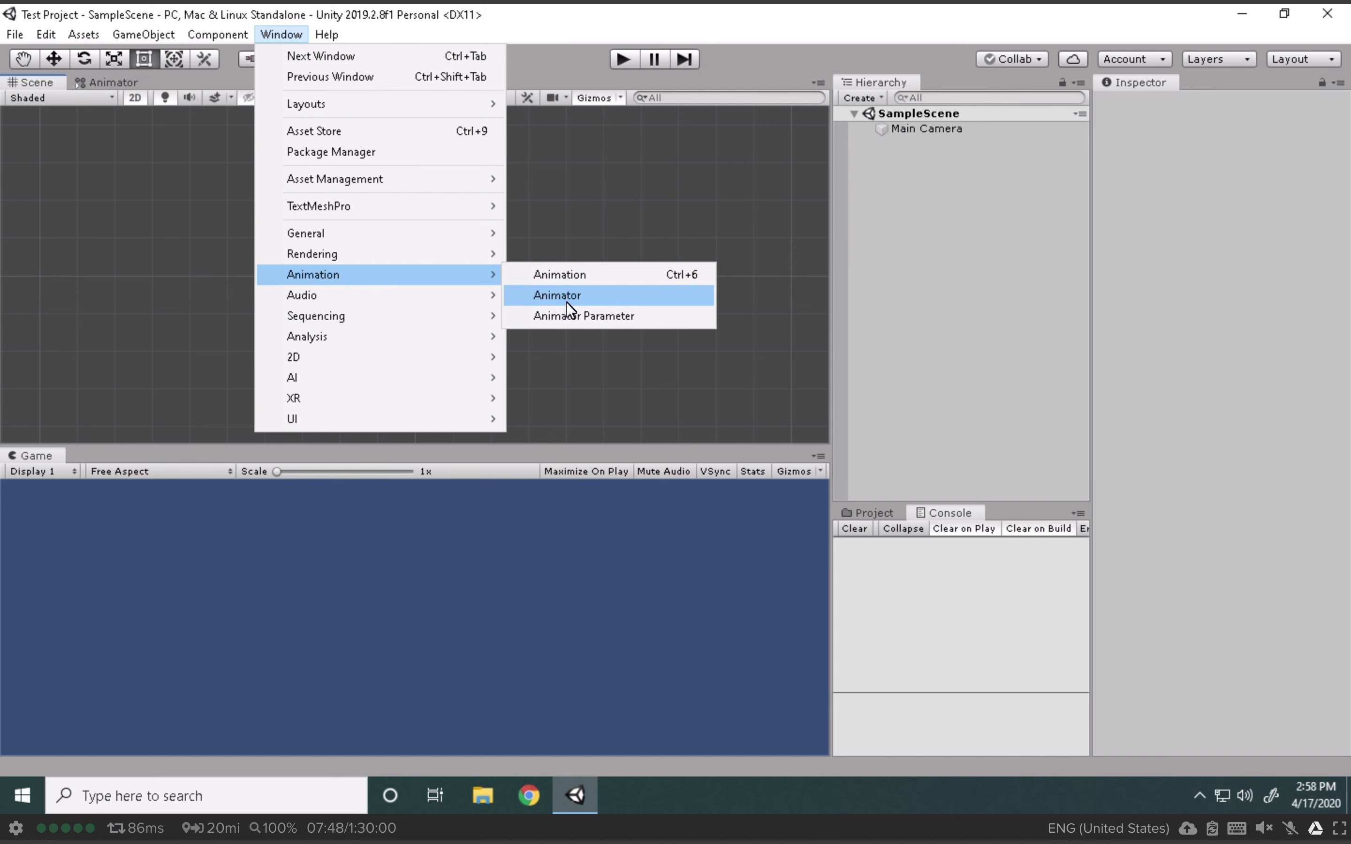
click(595, 275)
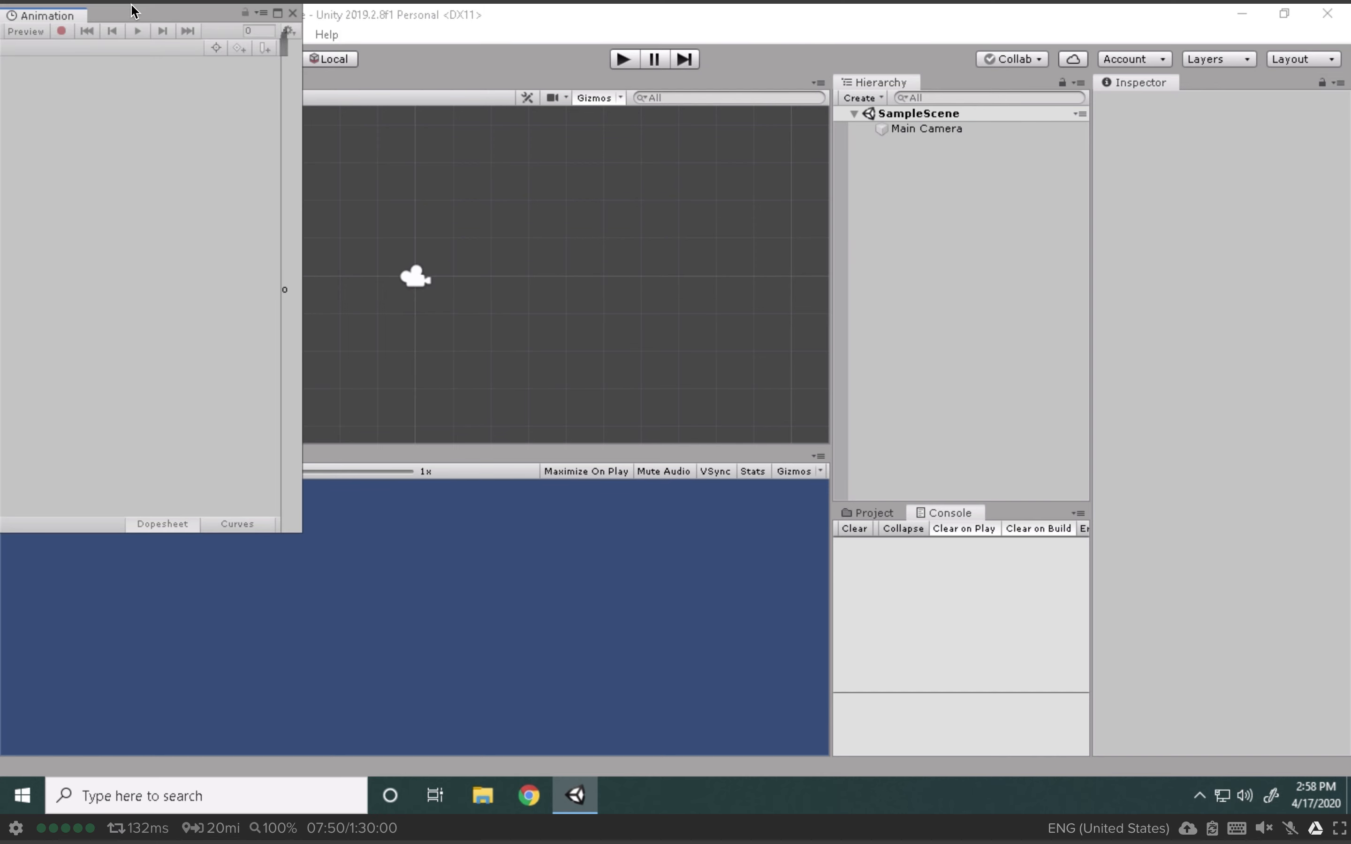
drag(56, 17, 343, 457)
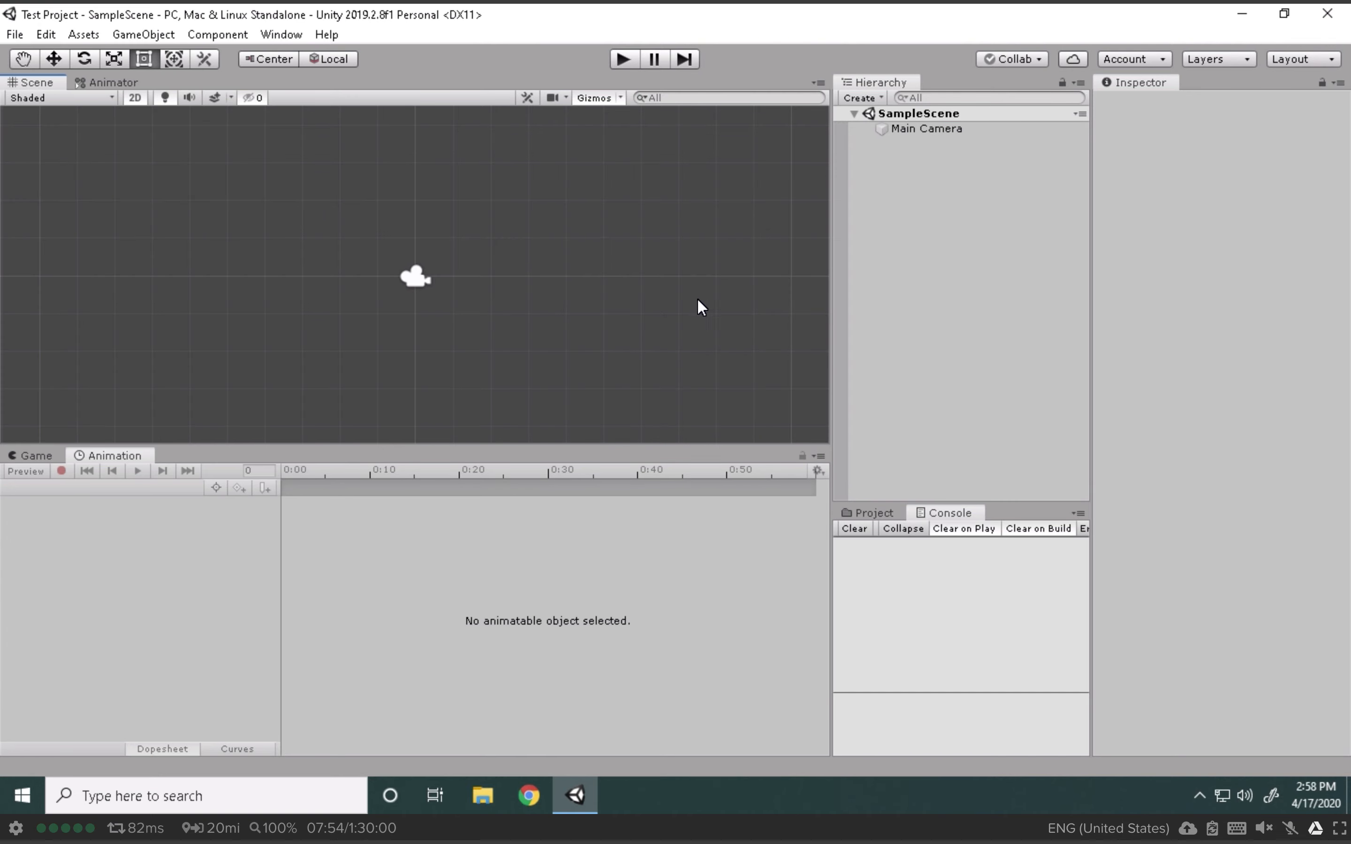
drag(831, 320, 646, 335)
Step: Re-dock the Inspector beside the Hierarchy and widen the Scene and Game views
click(25, 457)
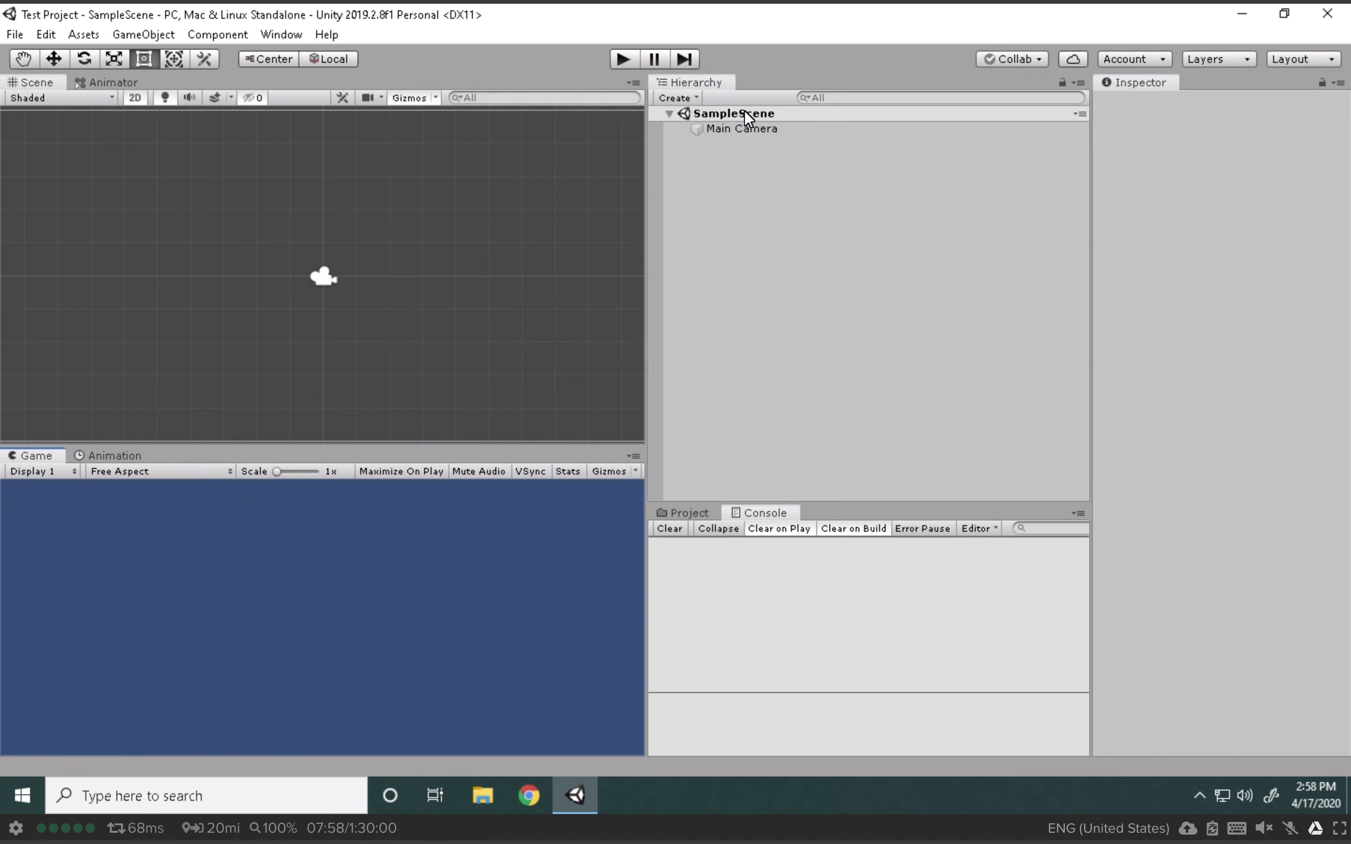
drag(1140, 82, 1032, 239)
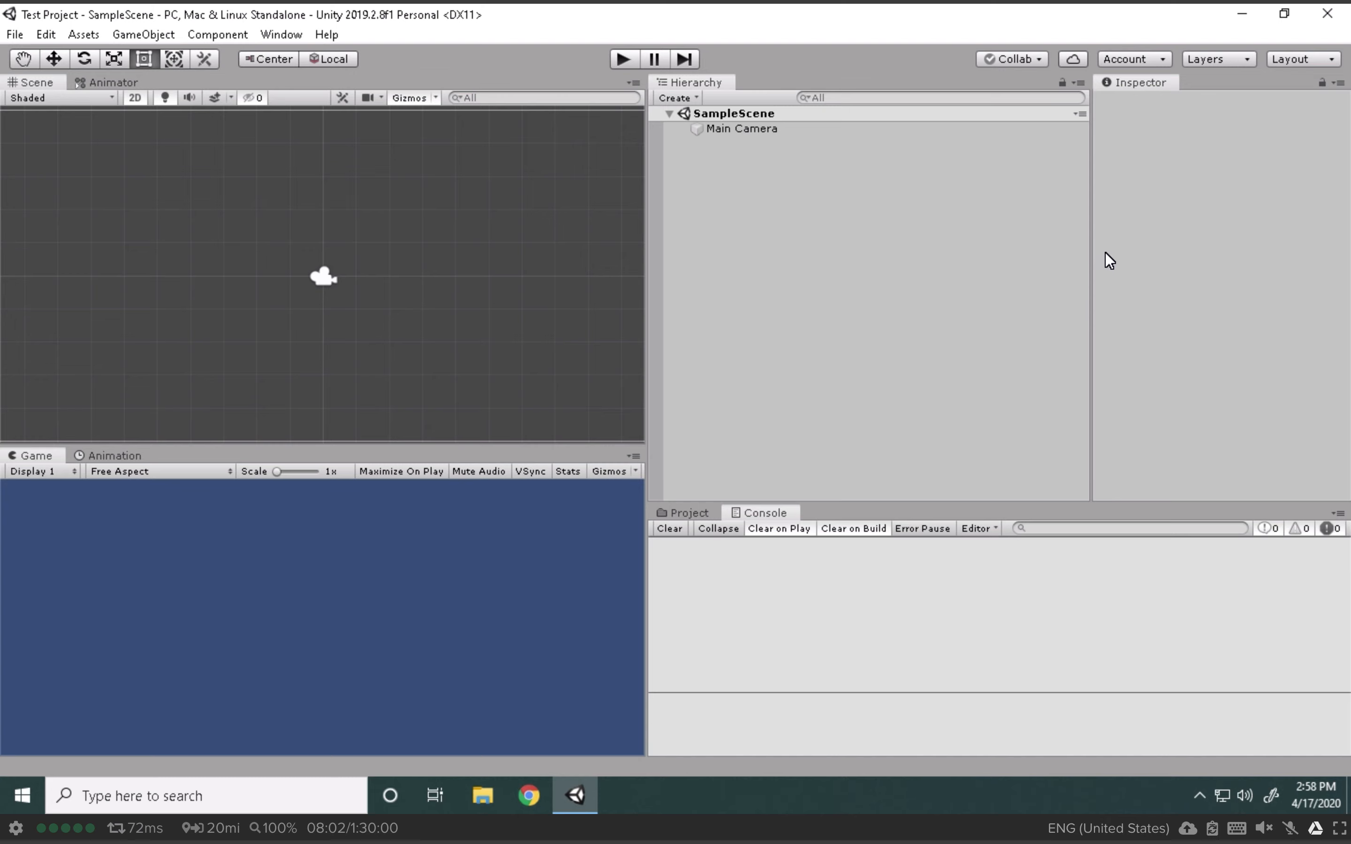
drag(643, 458, 831, 429)
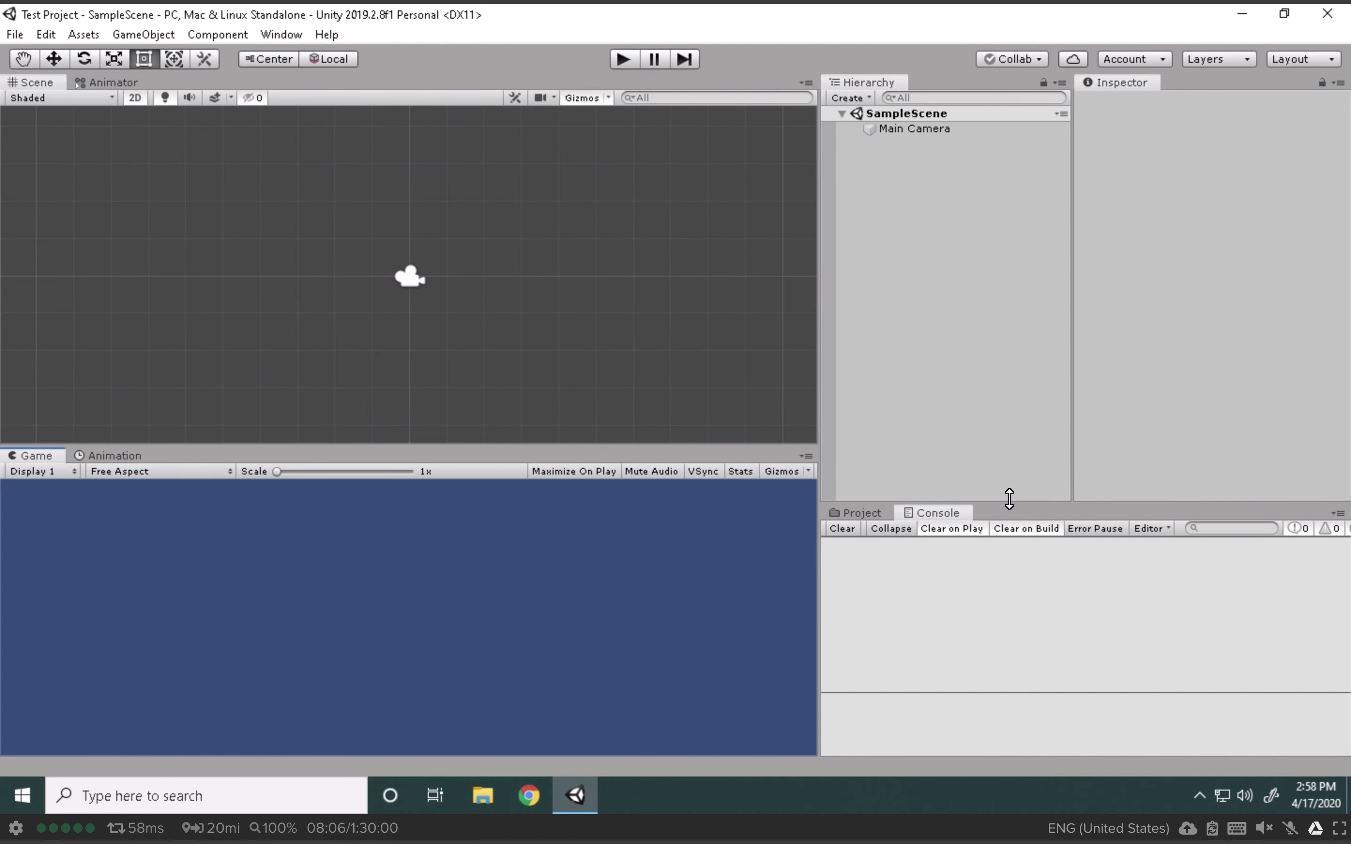
Step: Save the current workspace as a custom layout named 'Freeman'
click(1295, 59)
click(1245, 193)
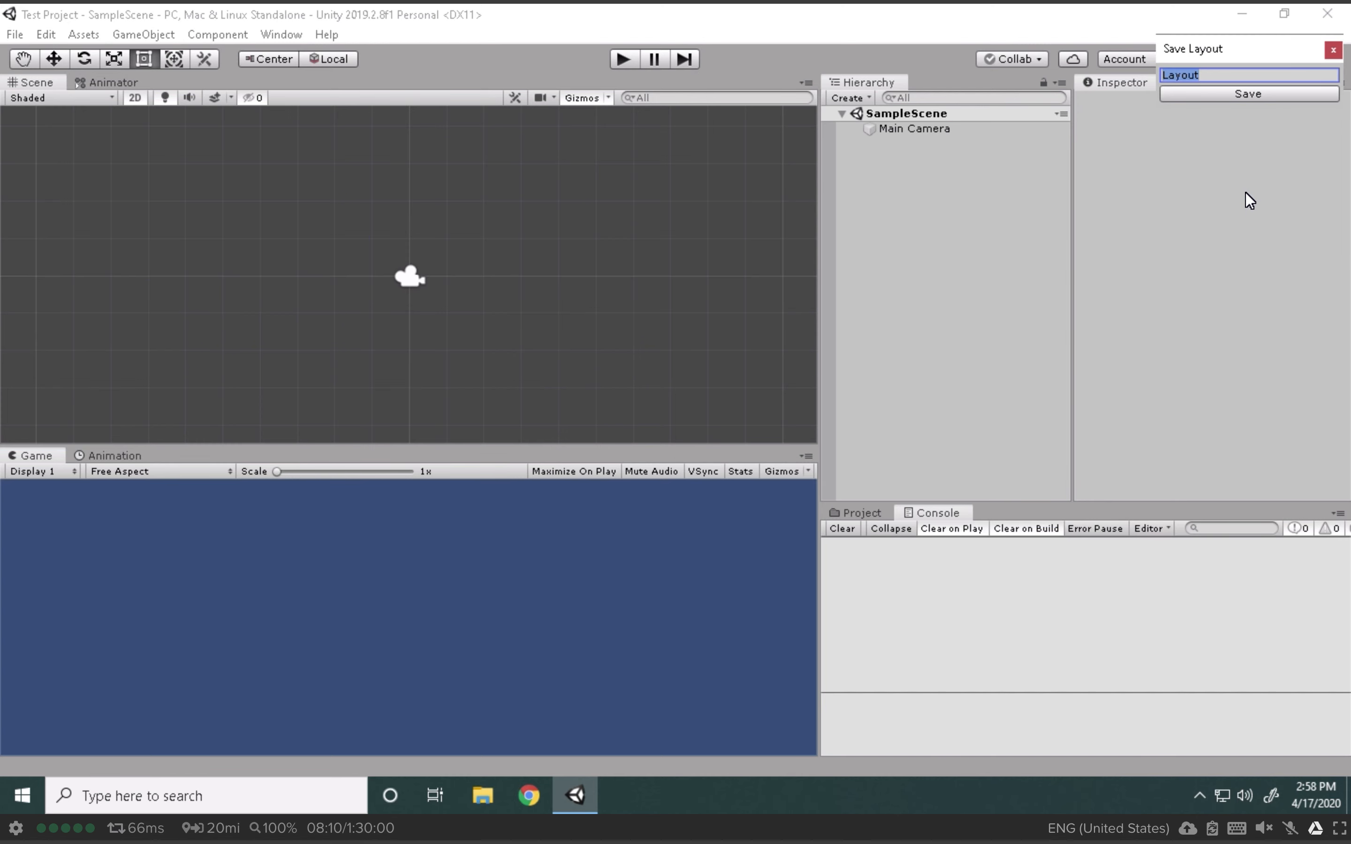
text(Freeman)
key(Return)
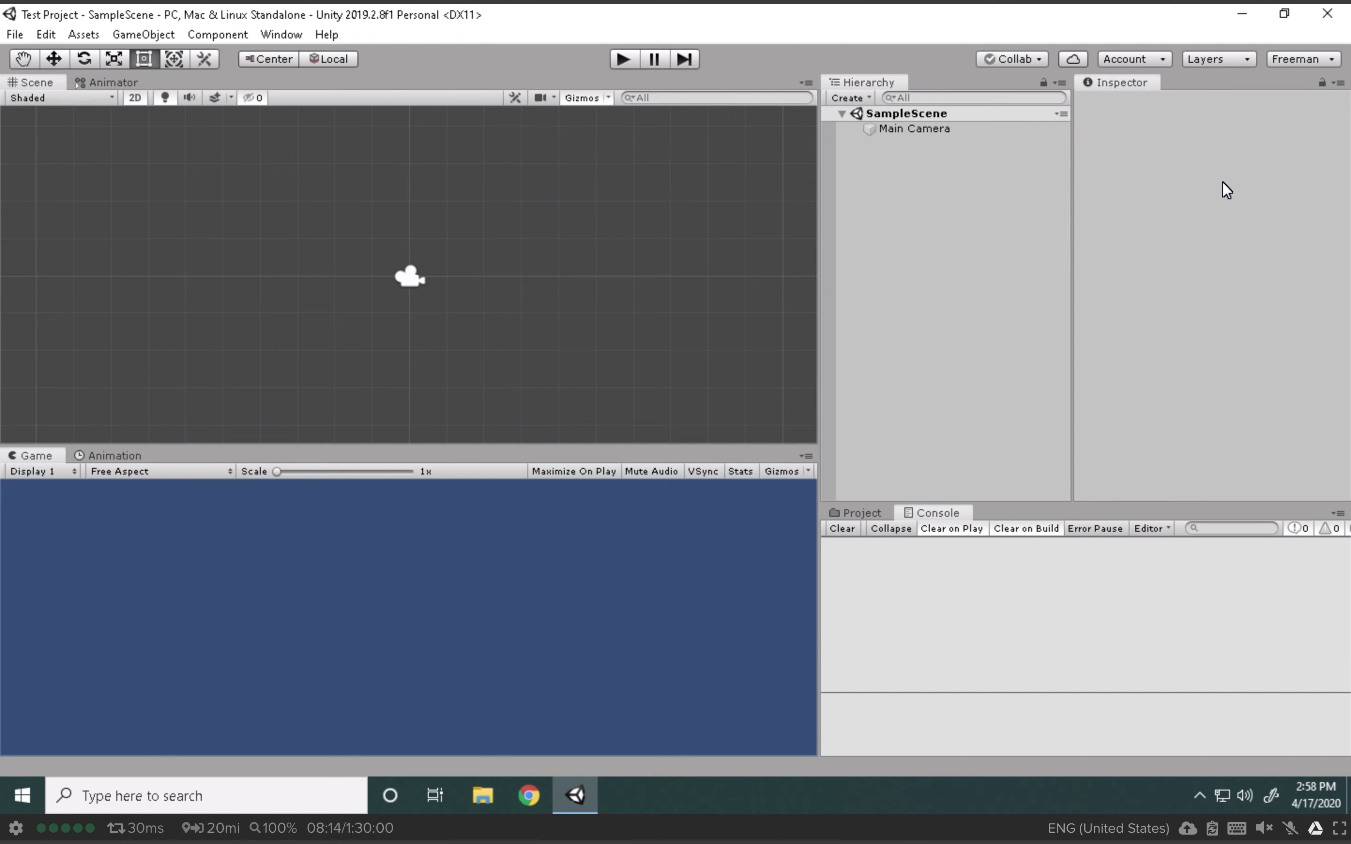
click(14, 34)
Step: Save the current scene and exit Unity Editor
click(58, 105)
click(15, 35)
click(88, 265)
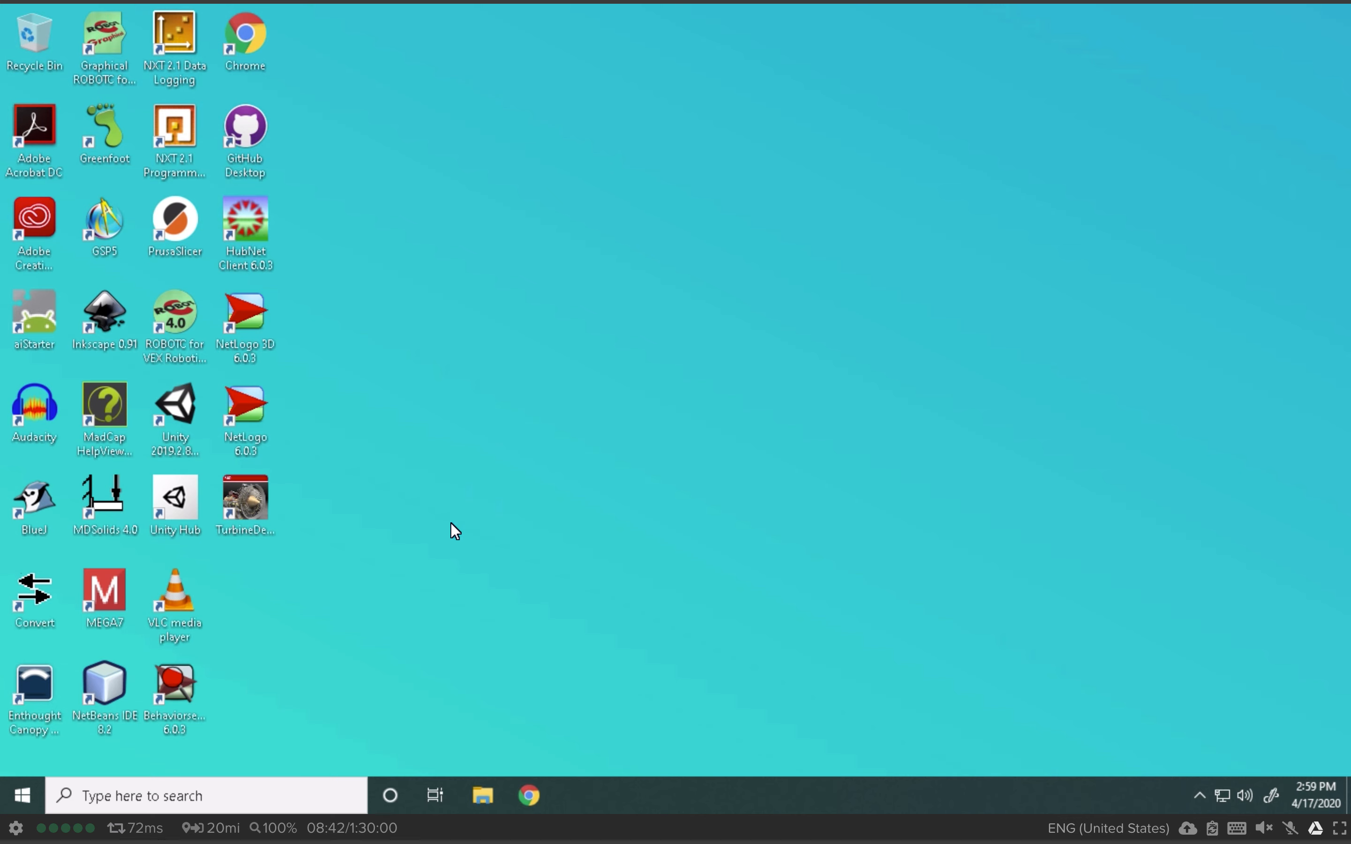
Step: Disconnect the Nutanix Frame remote desktop session, confirming the disconnect
click(16, 830)
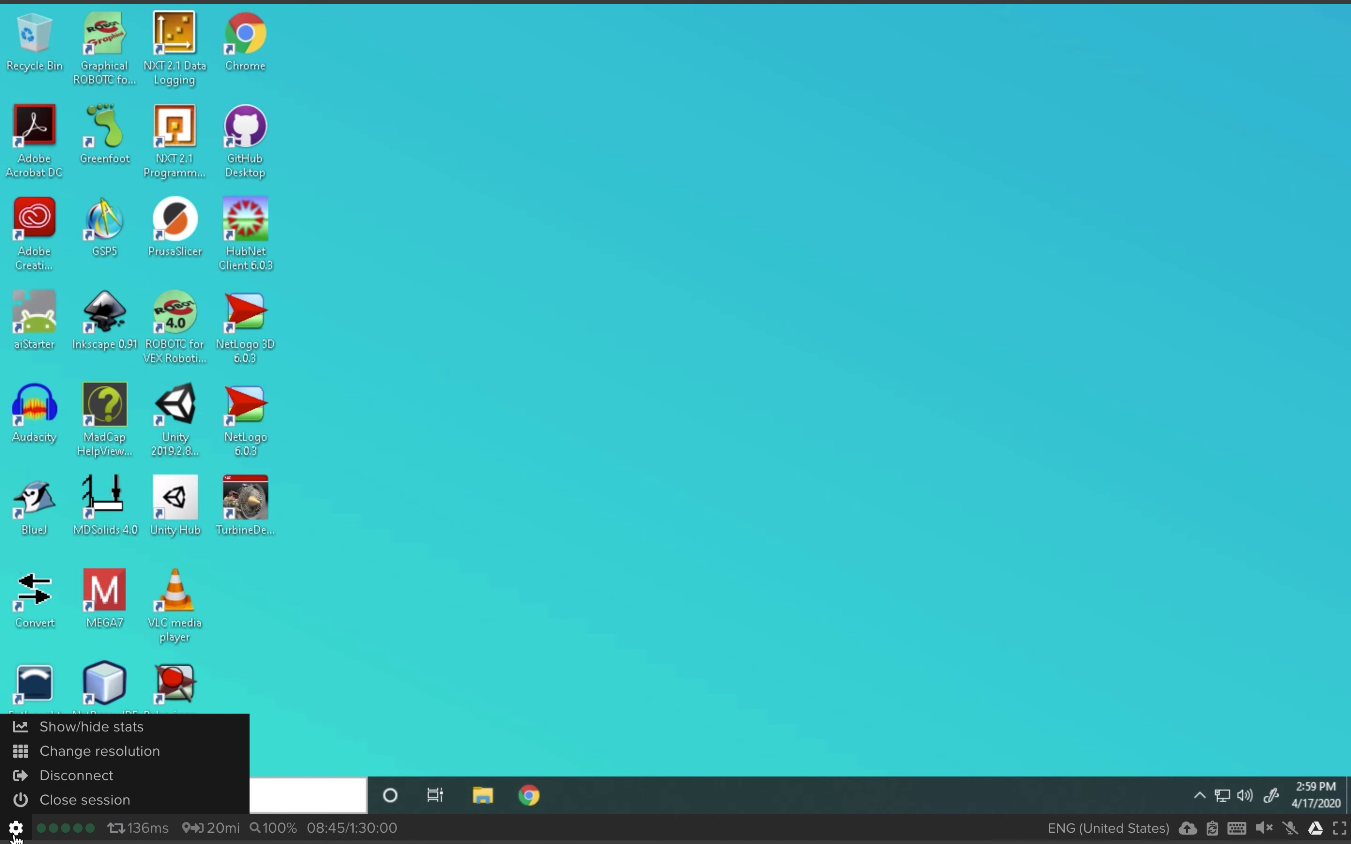
click(77, 785)
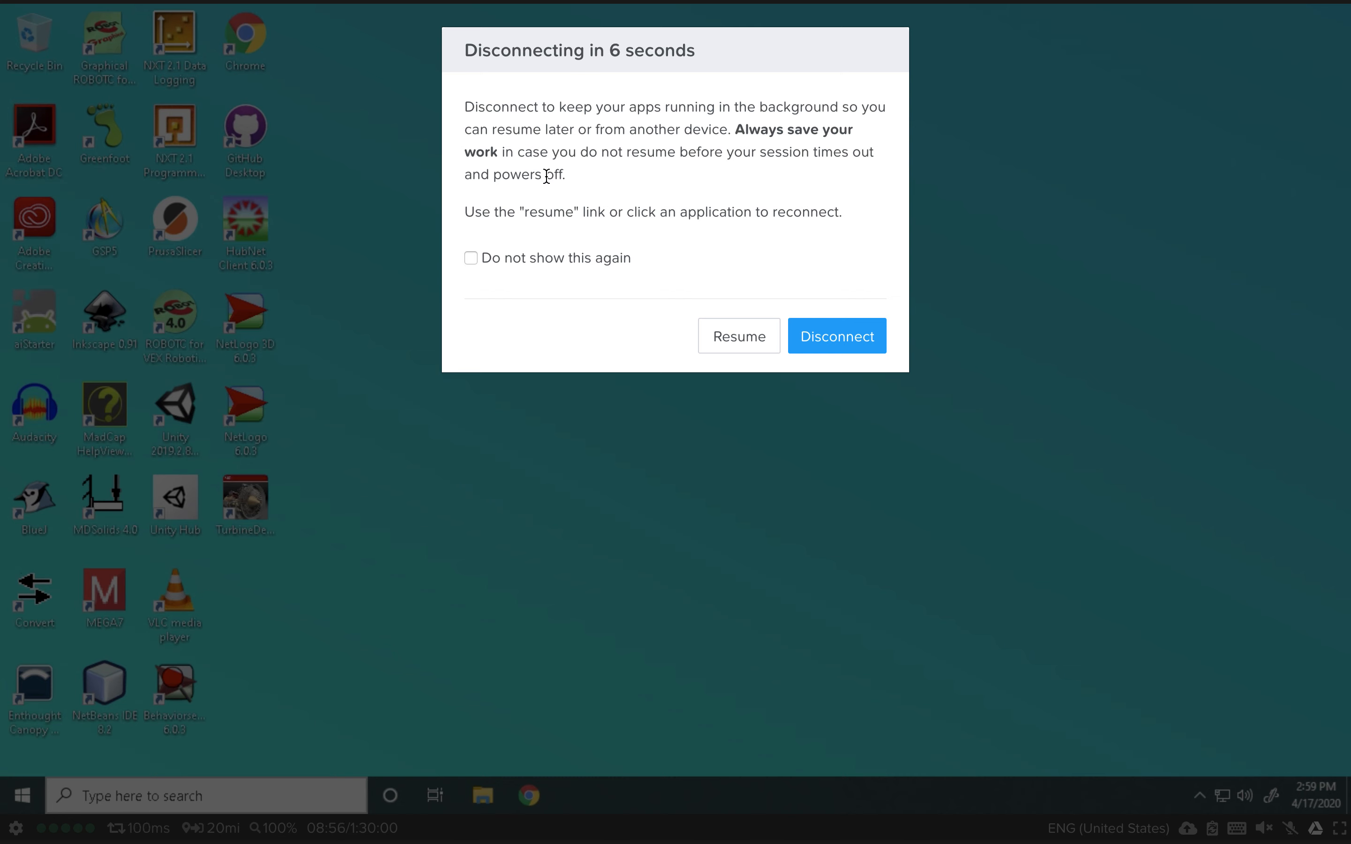
click(852, 337)
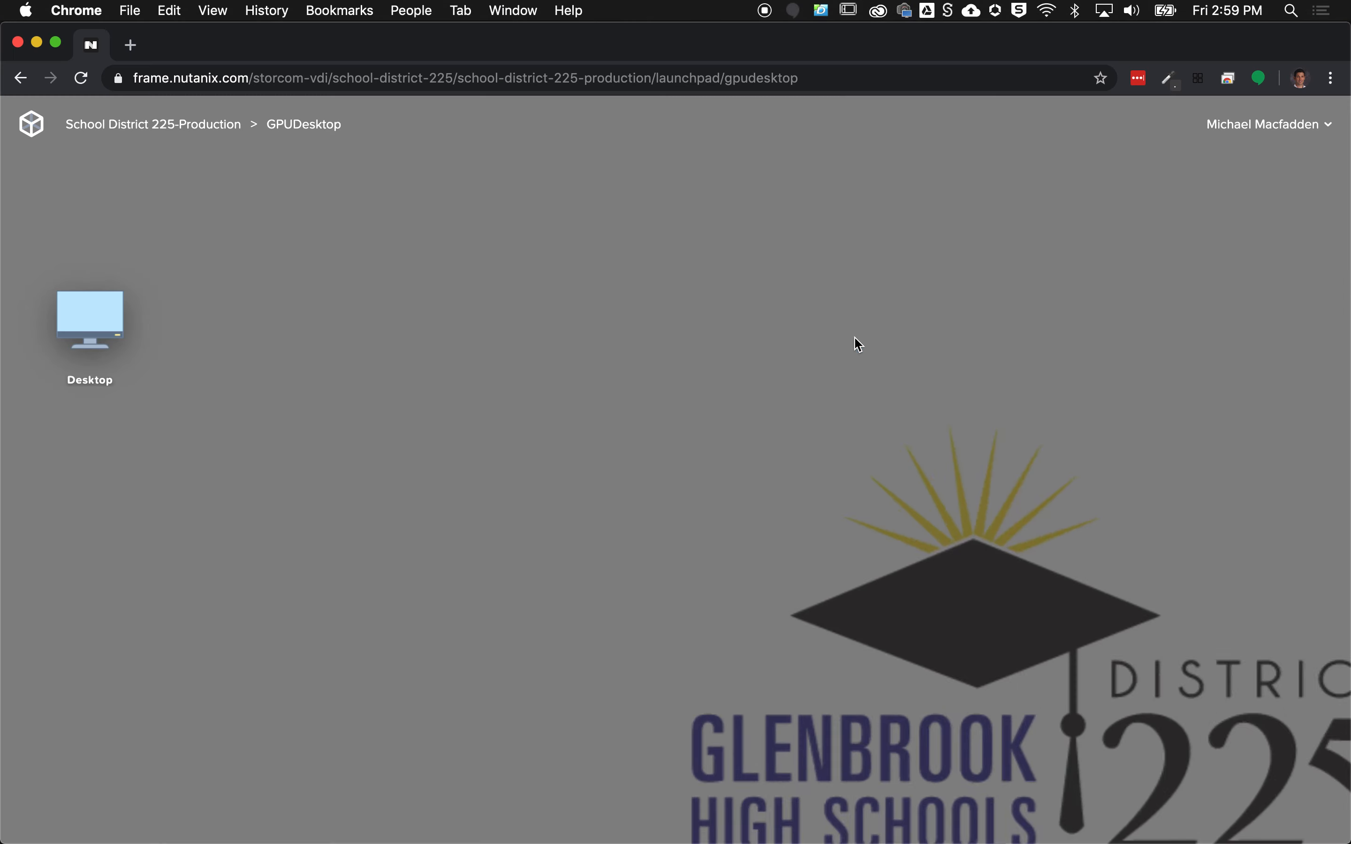